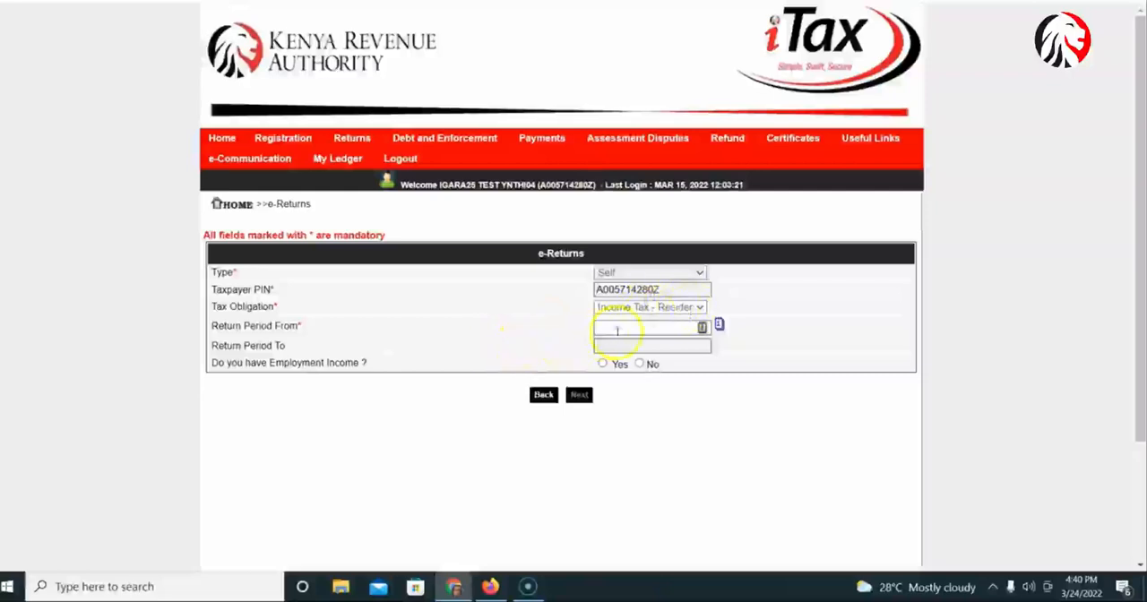
Start the e-return for the period from 01/01/2021, answering Yes to having employment income.
click(645, 328)
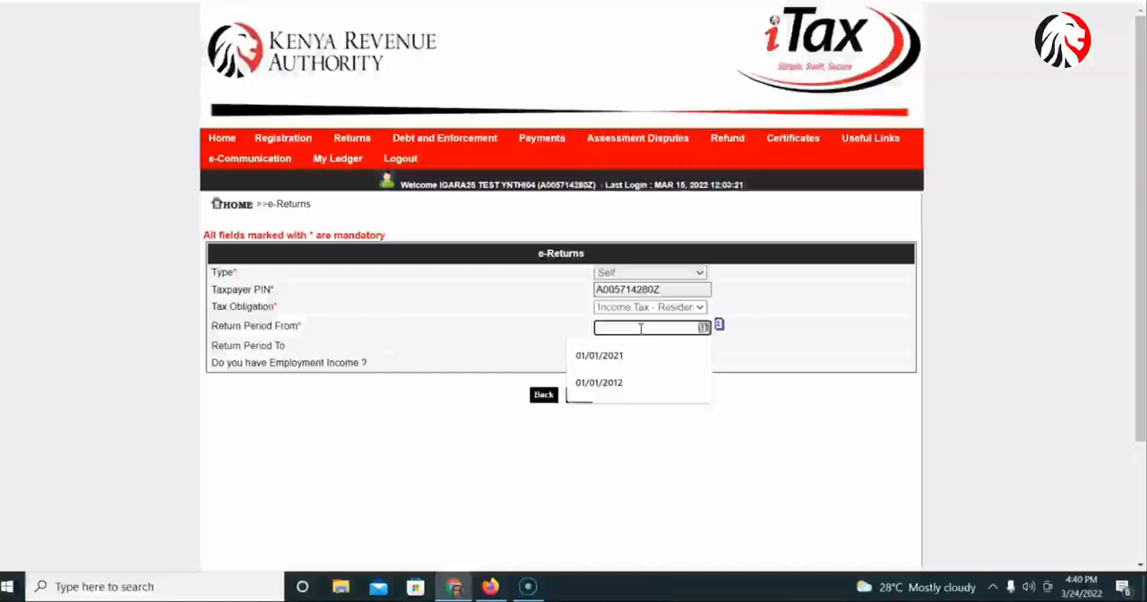
text(01/20)
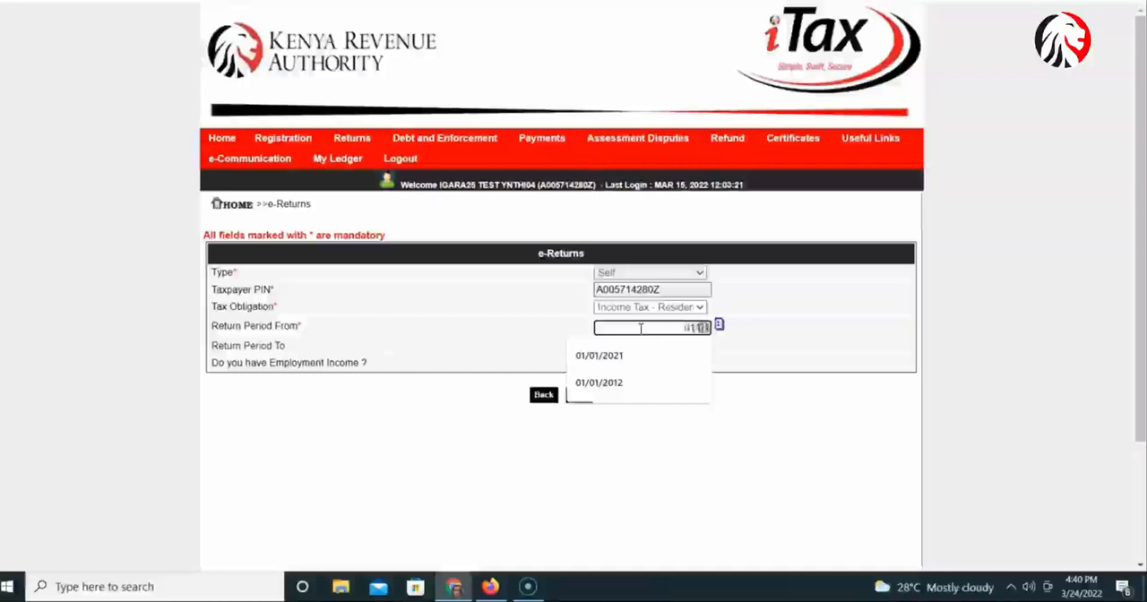
text(21)
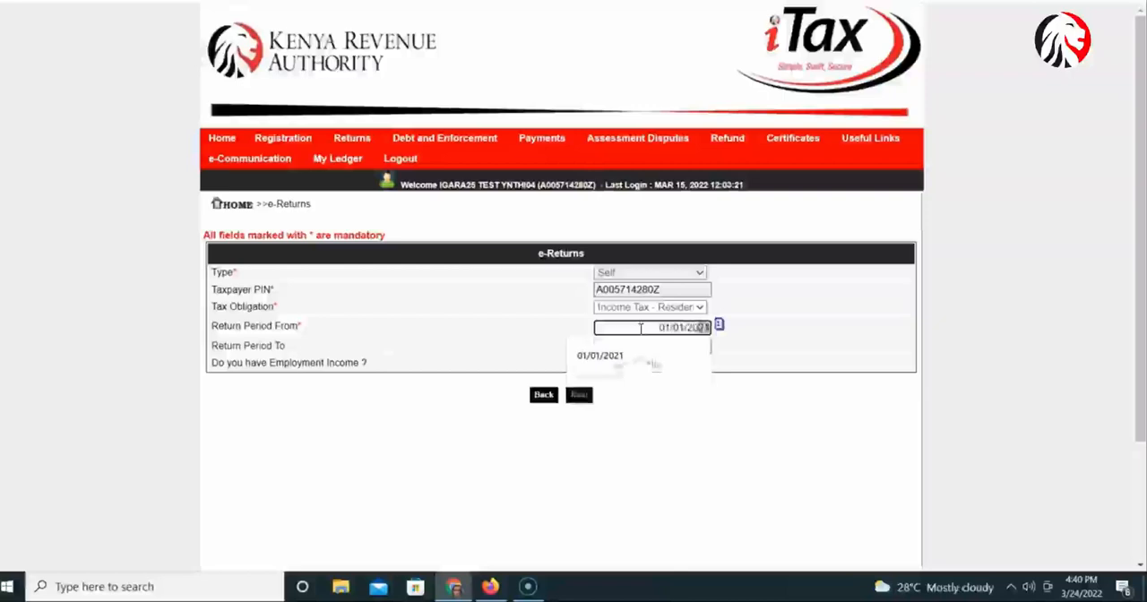
click(427, 348)
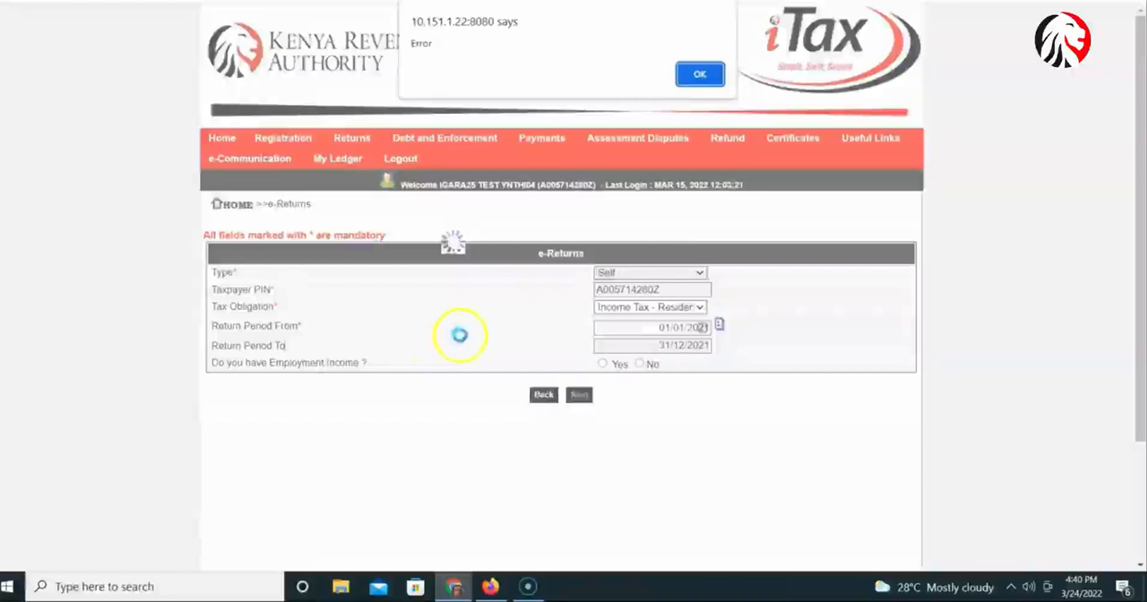
click(700, 73)
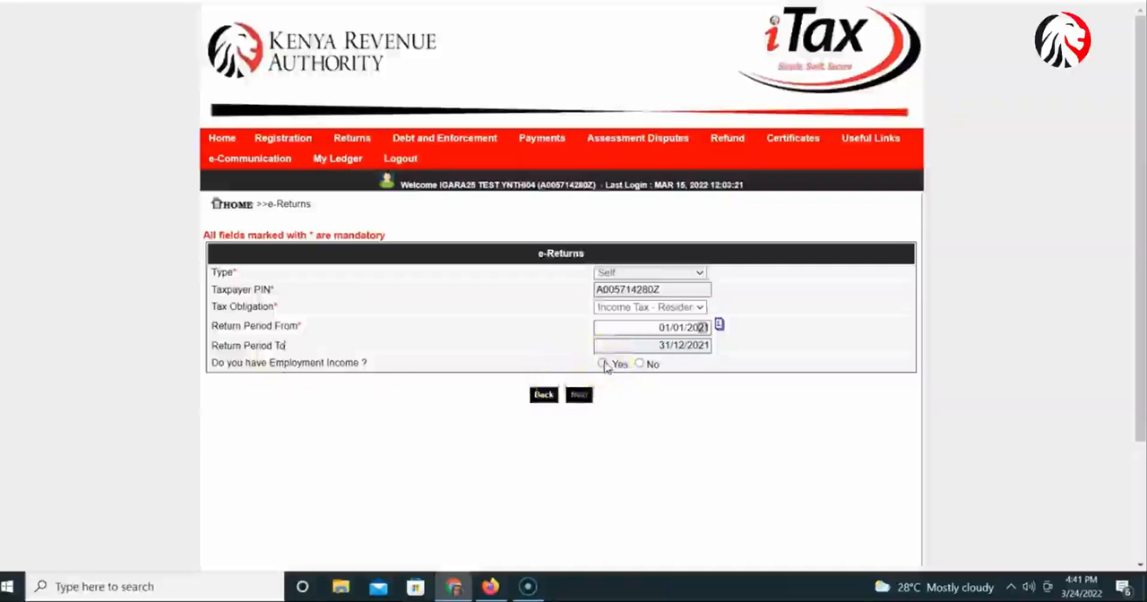
click(603, 364)
click(582, 401)
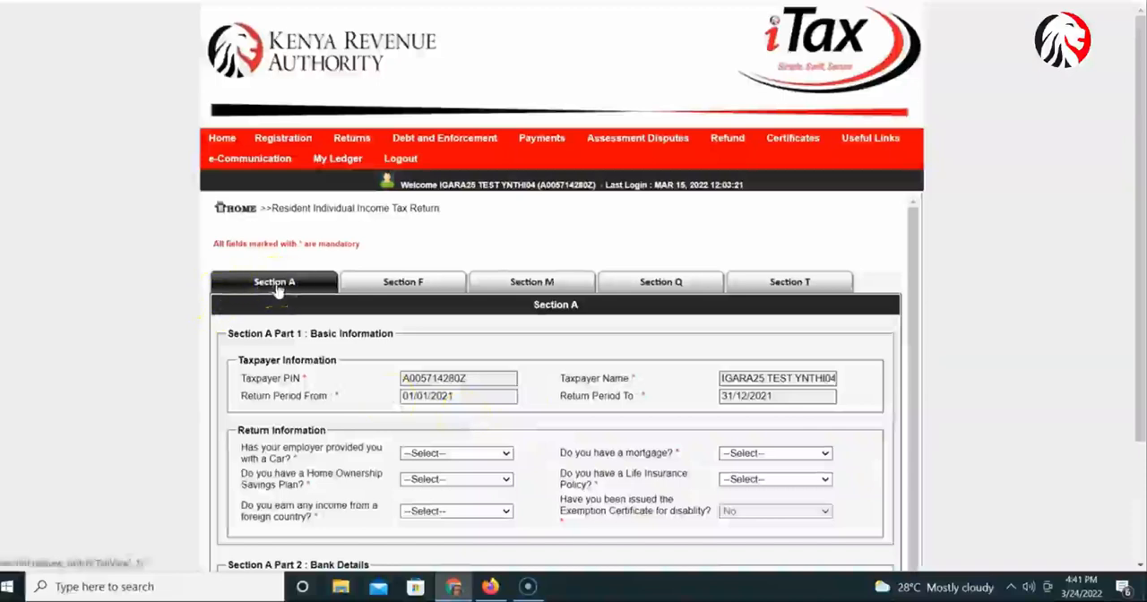
Answer Yes to the employer-provided car question and view Section I, the computation of car benefit.
scroll(456, 412, down, 1)
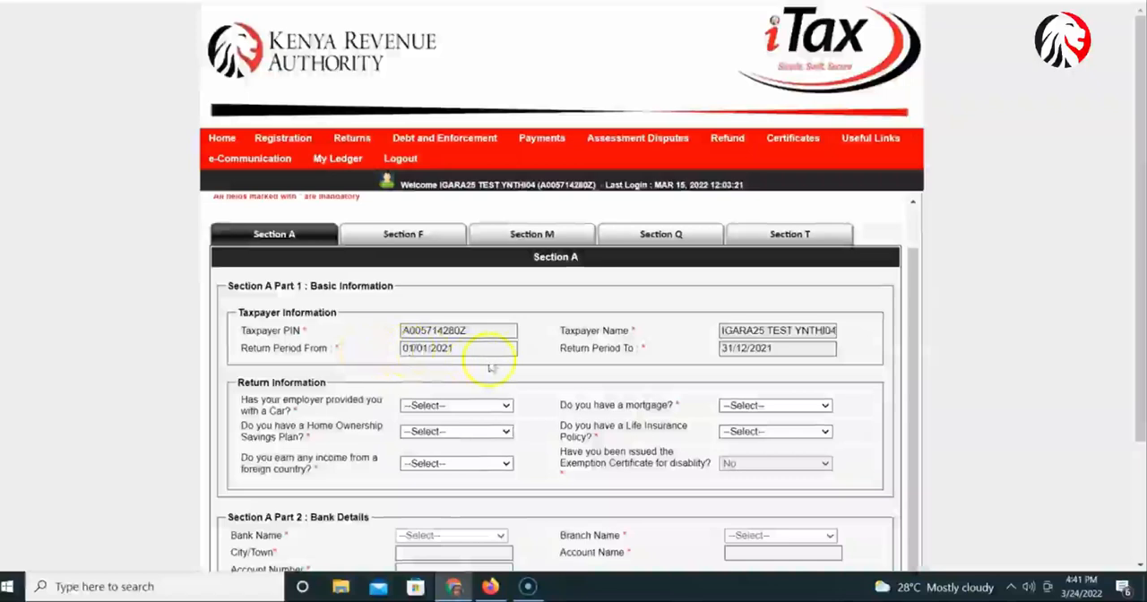
scroll(379, 428, down, 1)
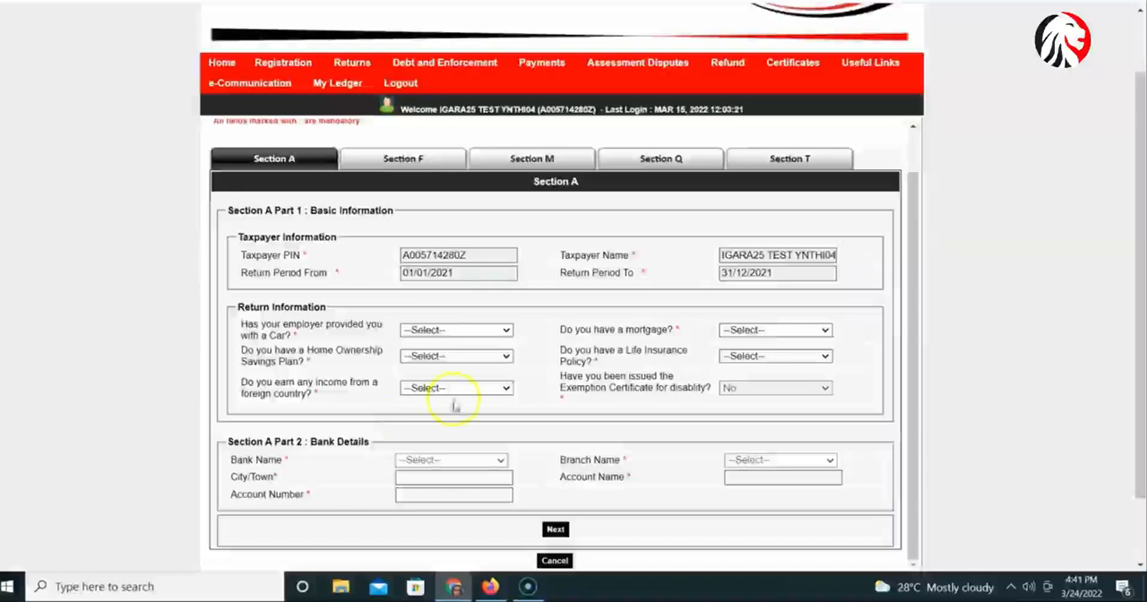
click(507, 331)
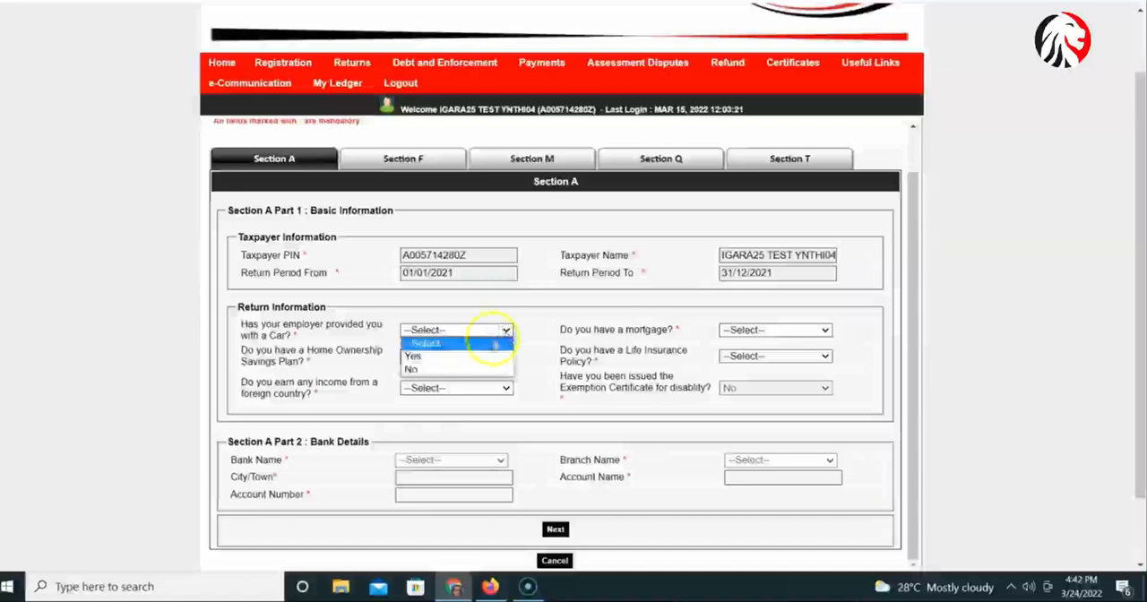
click(484, 358)
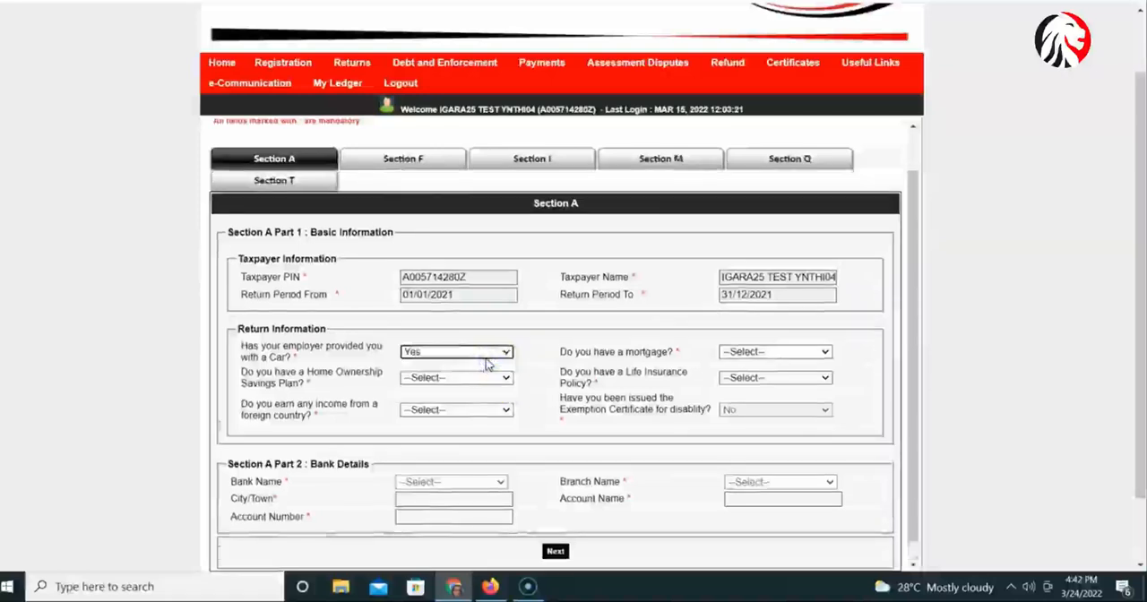
click(556, 158)
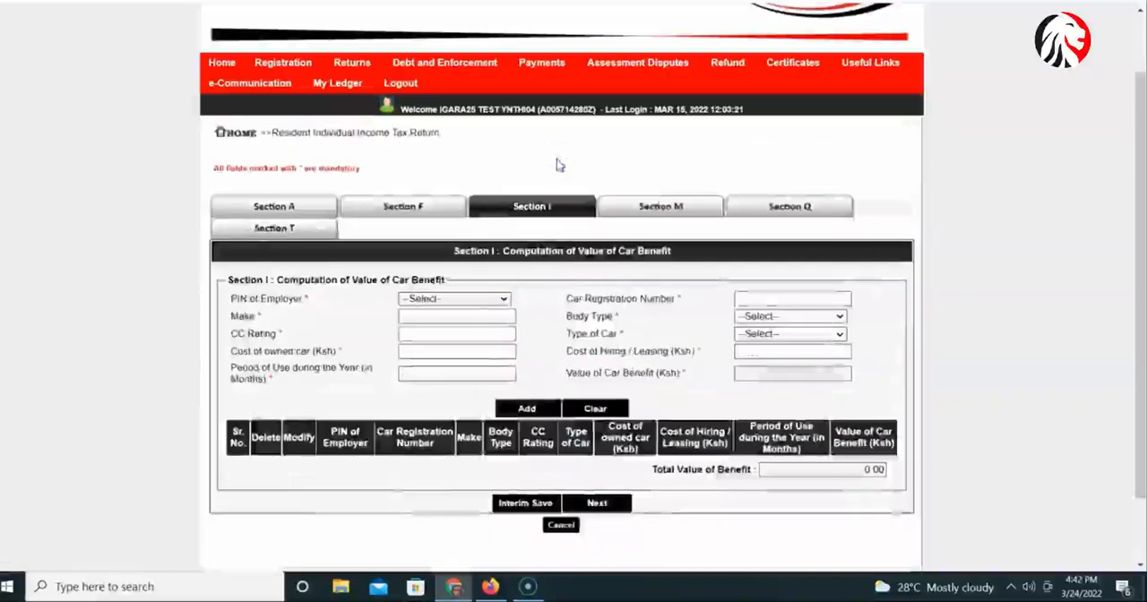
click(523, 206)
click(481, 327)
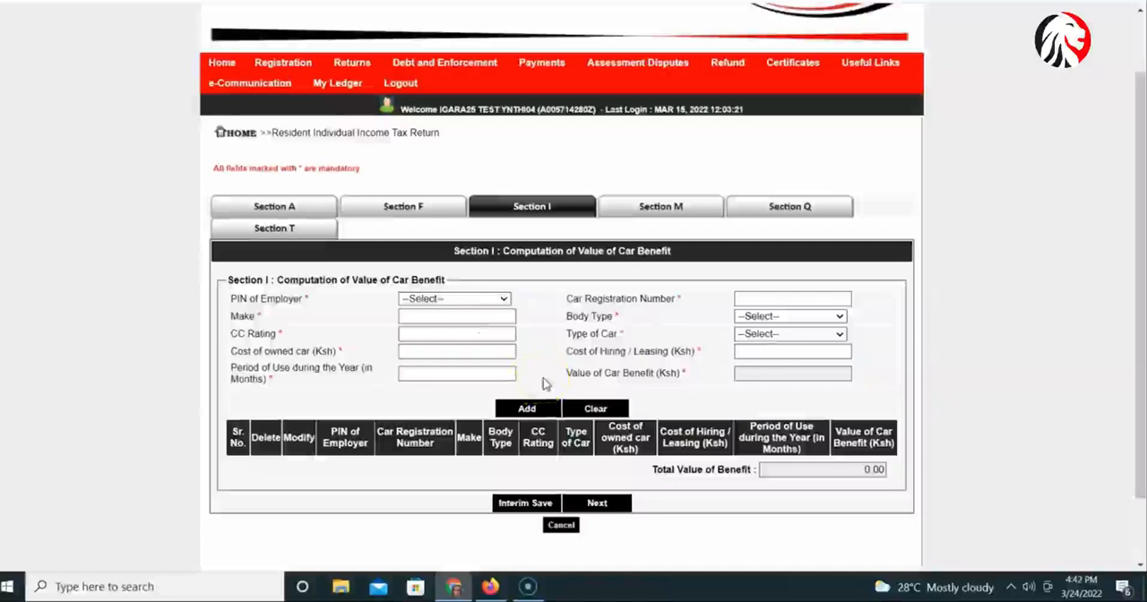
Return to Section A and set the employer-provided car answer to No.
click(299, 216)
click(485, 403)
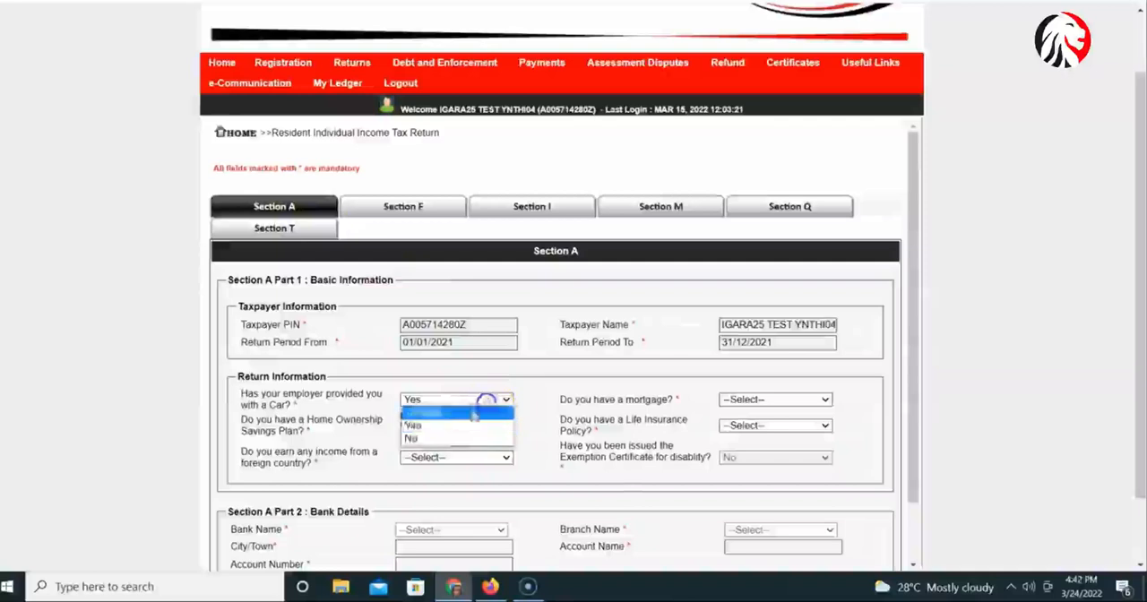
click(457, 438)
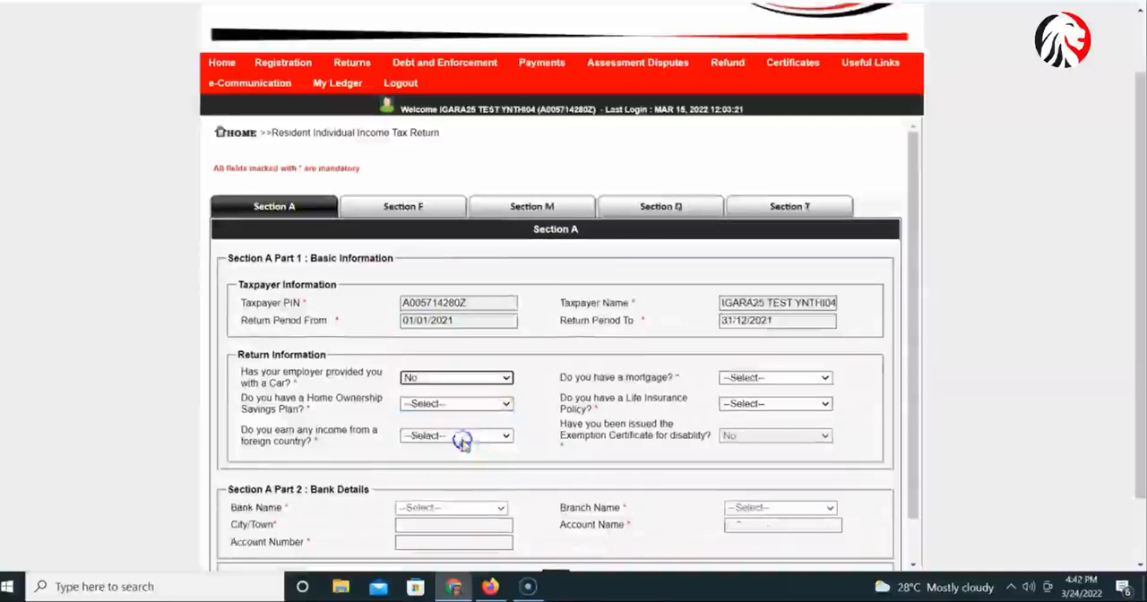
Answer Yes to the mortgage question and view Section J, the computation of mortgage interest.
click(776, 380)
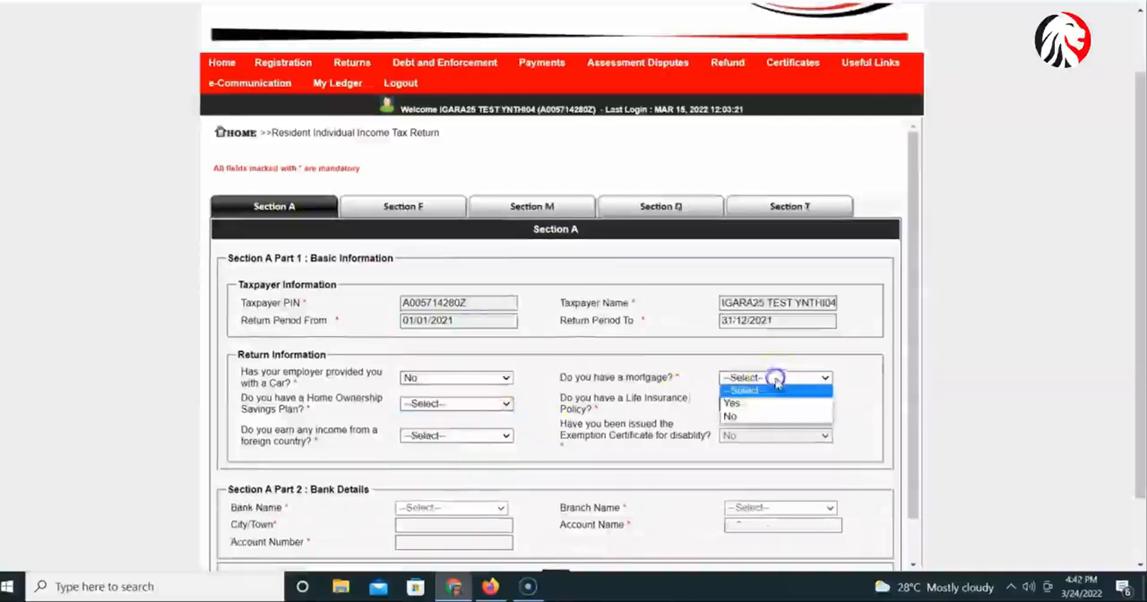
click(737, 405)
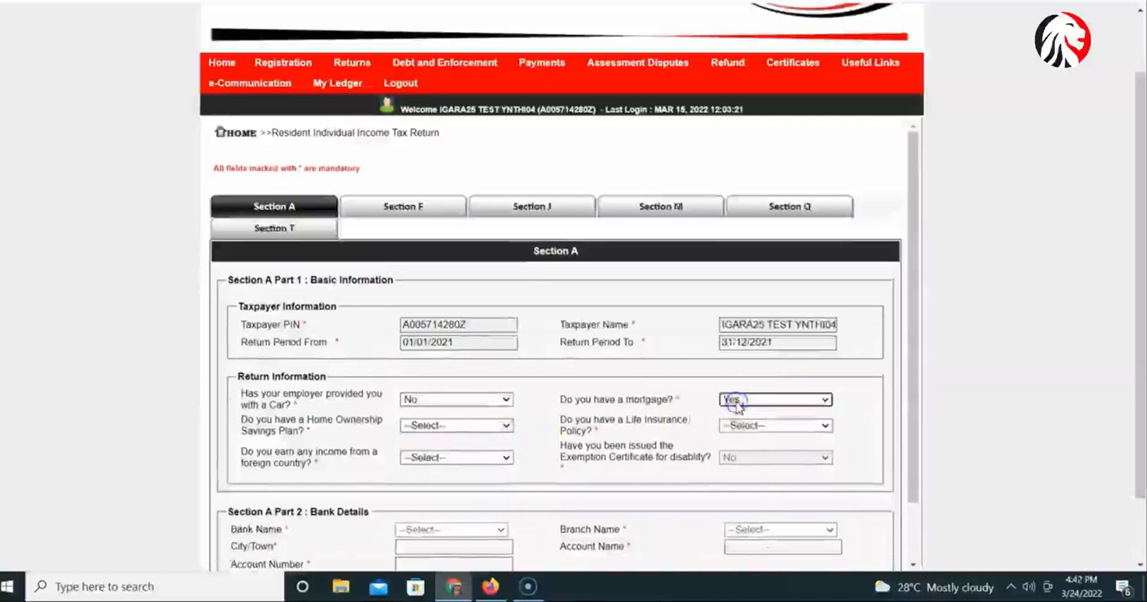
click(550, 208)
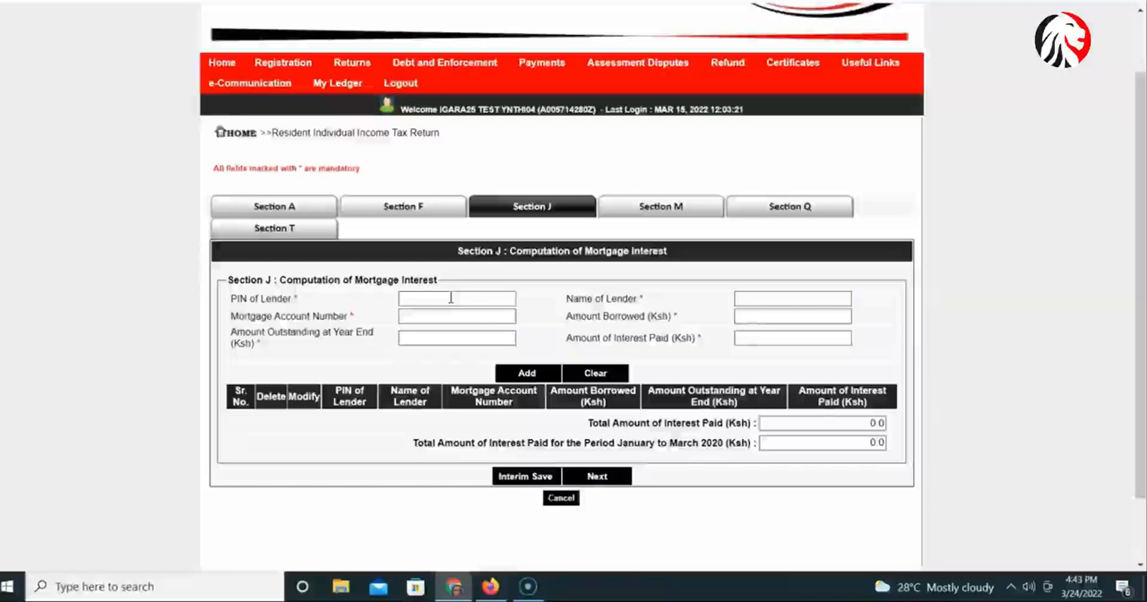
click(422, 301)
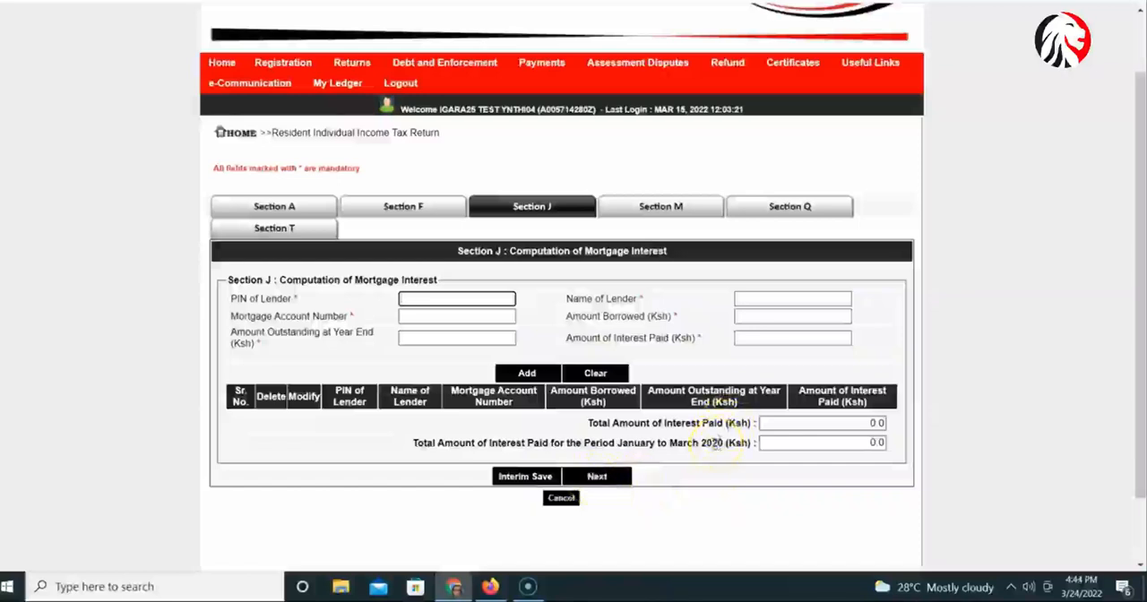
Return to Section A and answer No to both the mortgage and Home Ownership Savings Plan questions.
click(300, 210)
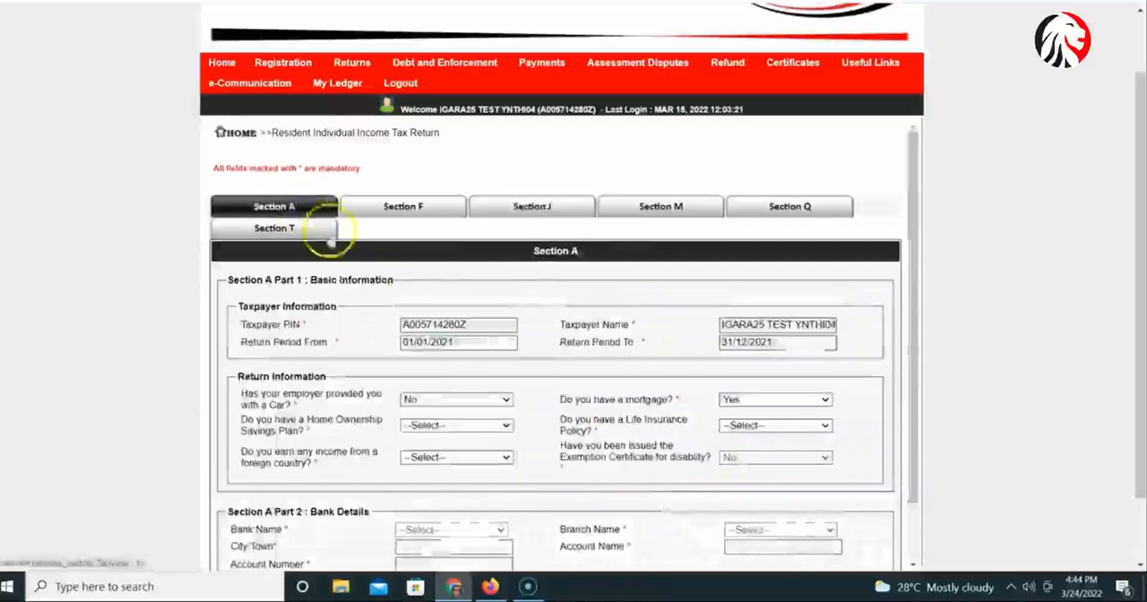
click(797, 400)
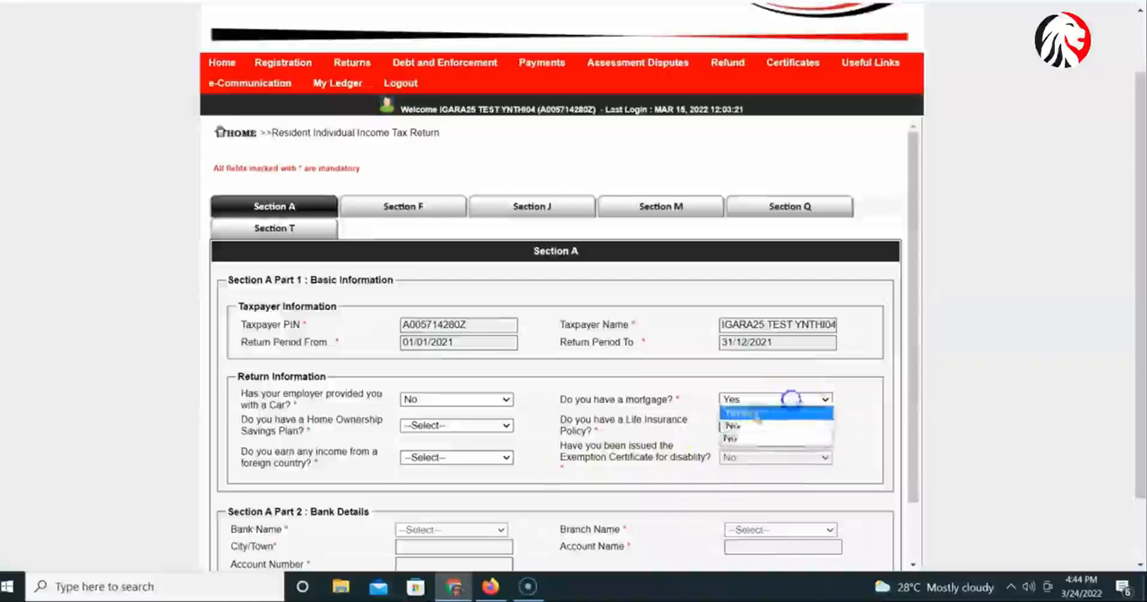
click(733, 442)
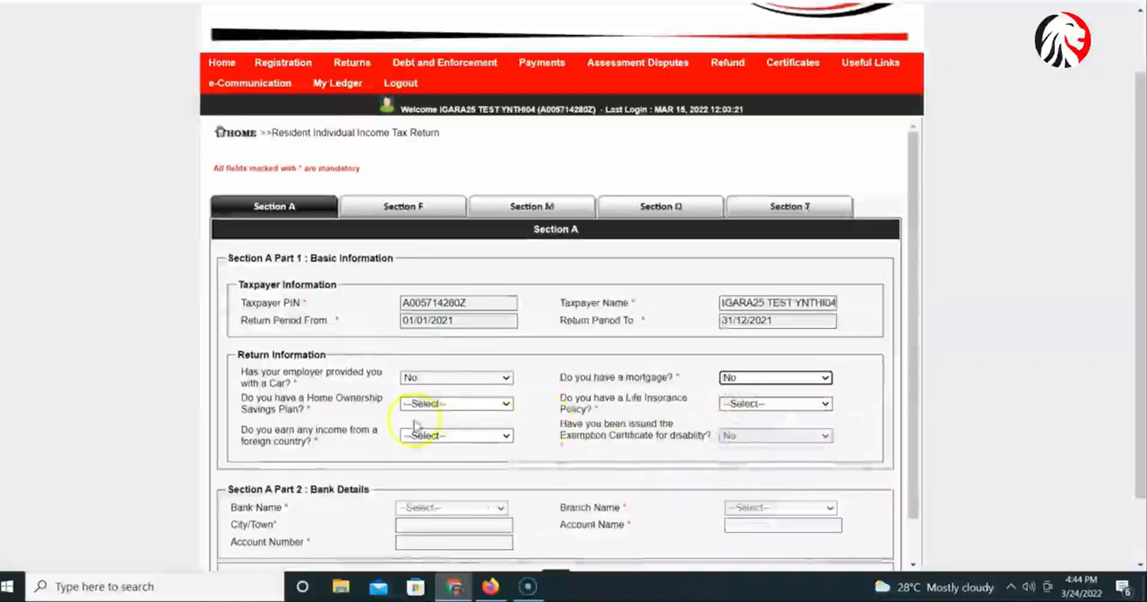
click(506, 403)
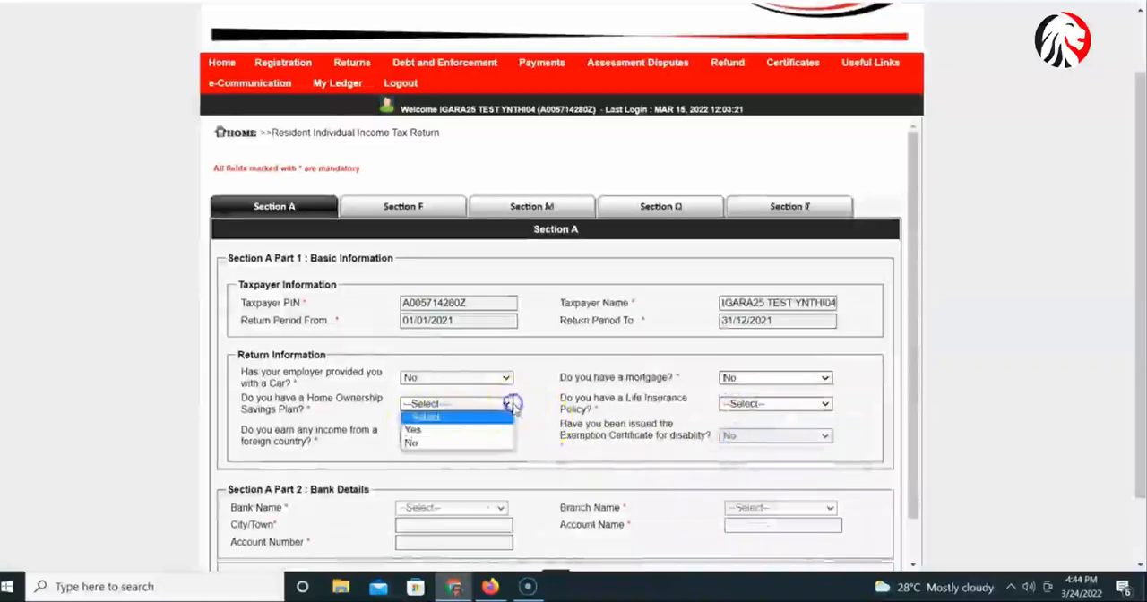
click(484, 443)
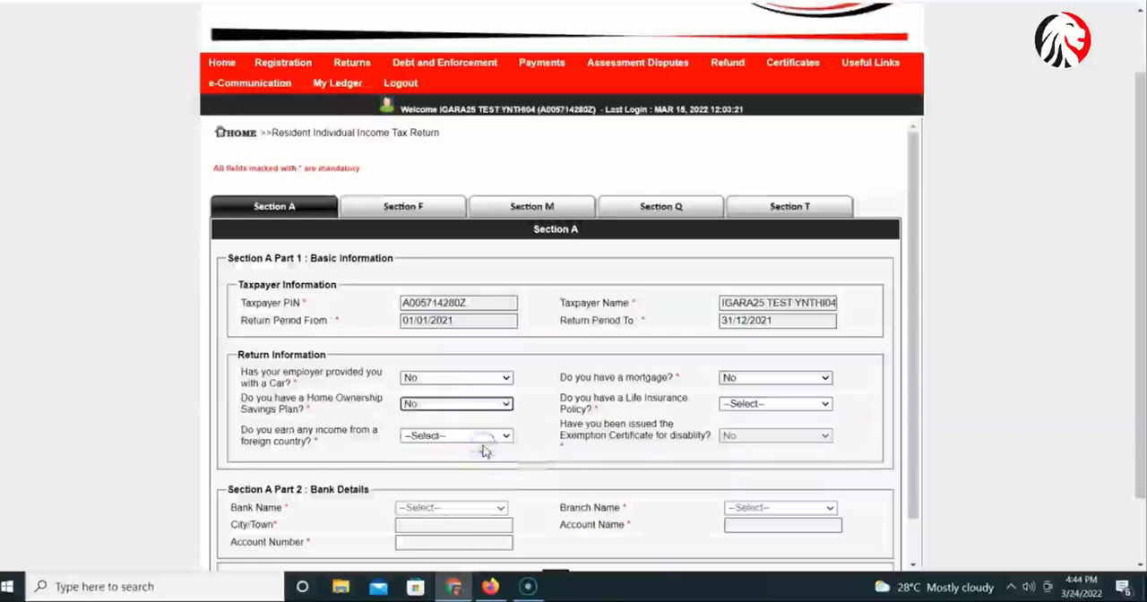
Answer Yes to the life insurance policy question and view Section L, the computation of insurance relief.
click(776, 408)
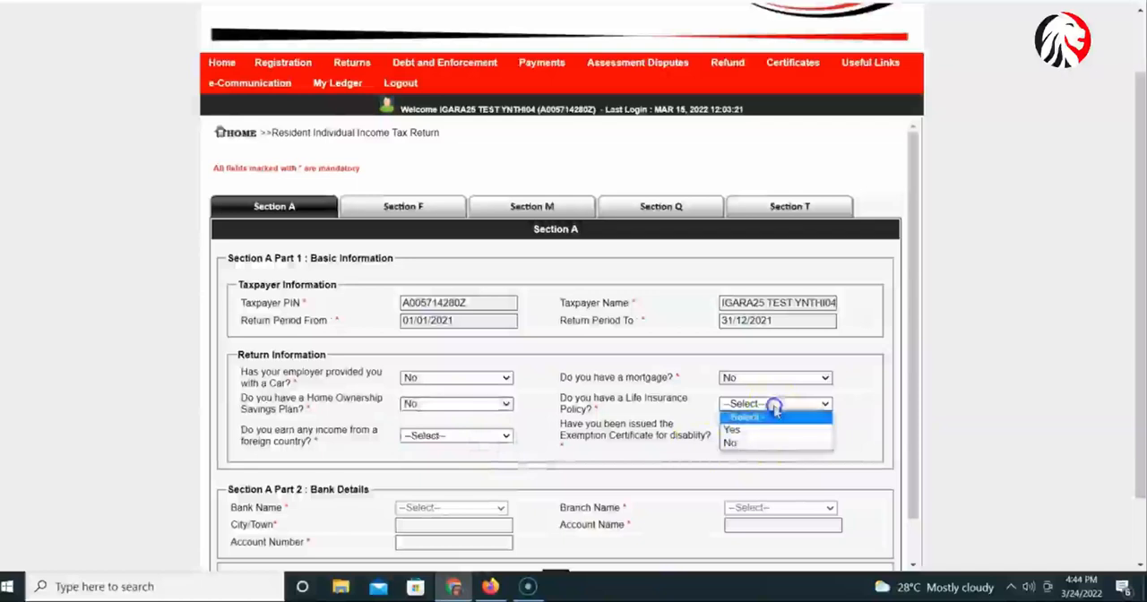
click(741, 436)
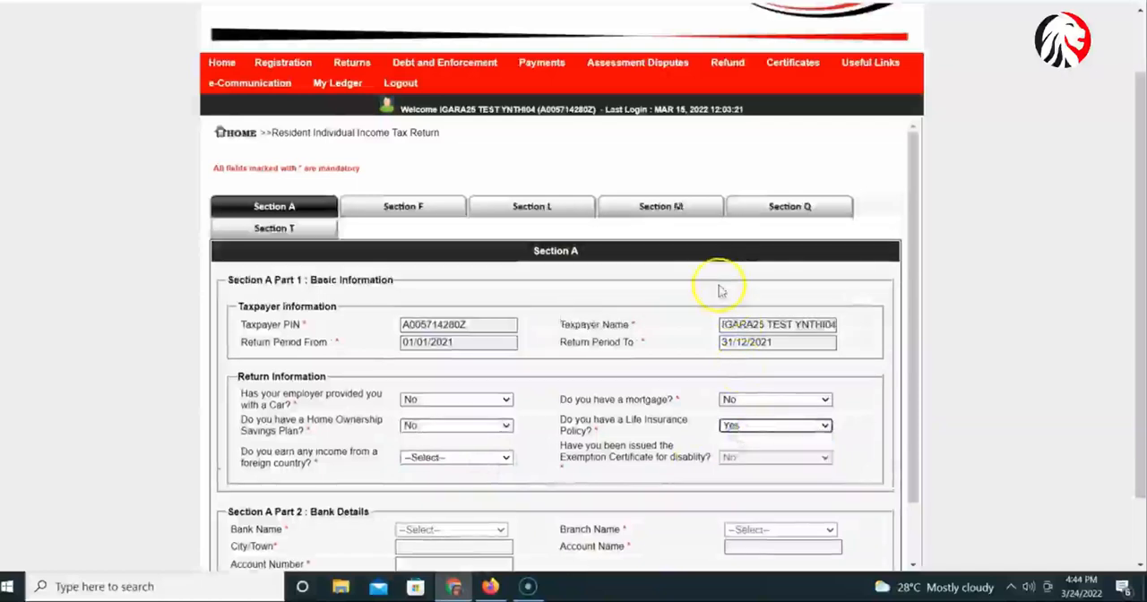
click(550, 208)
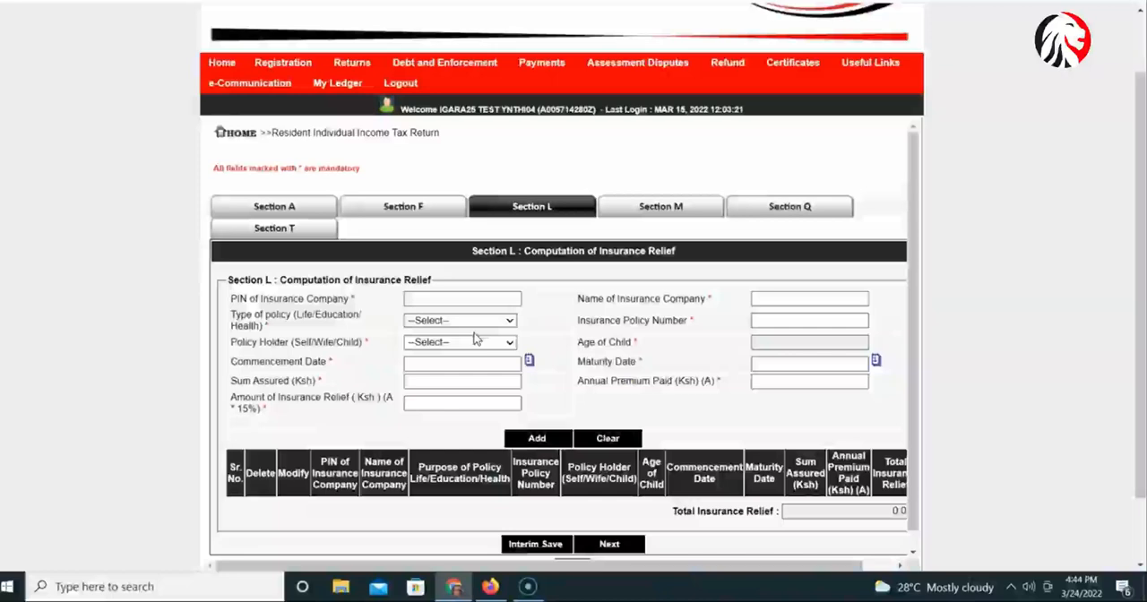
click(444, 296)
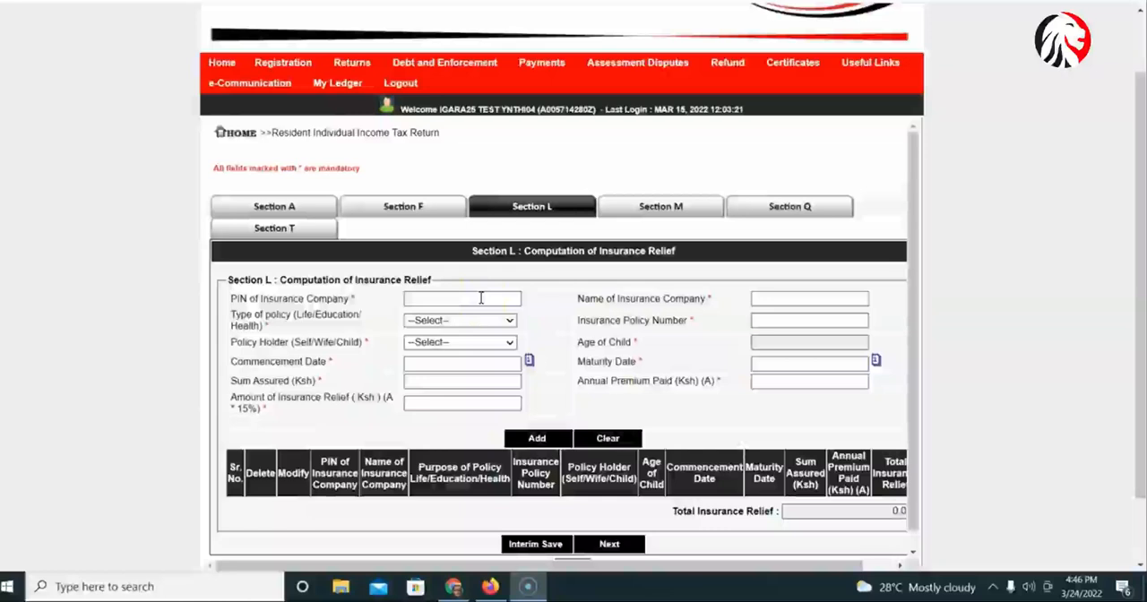
click(455, 384)
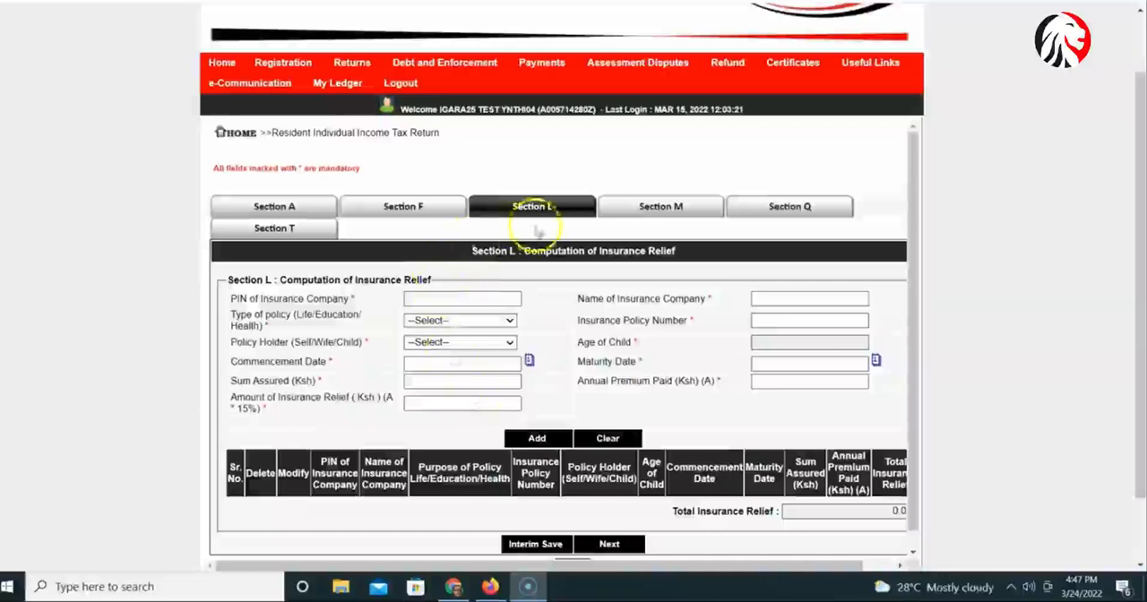
Return to Section A and answer No to both the life insurance policy and foreign income questions.
click(296, 213)
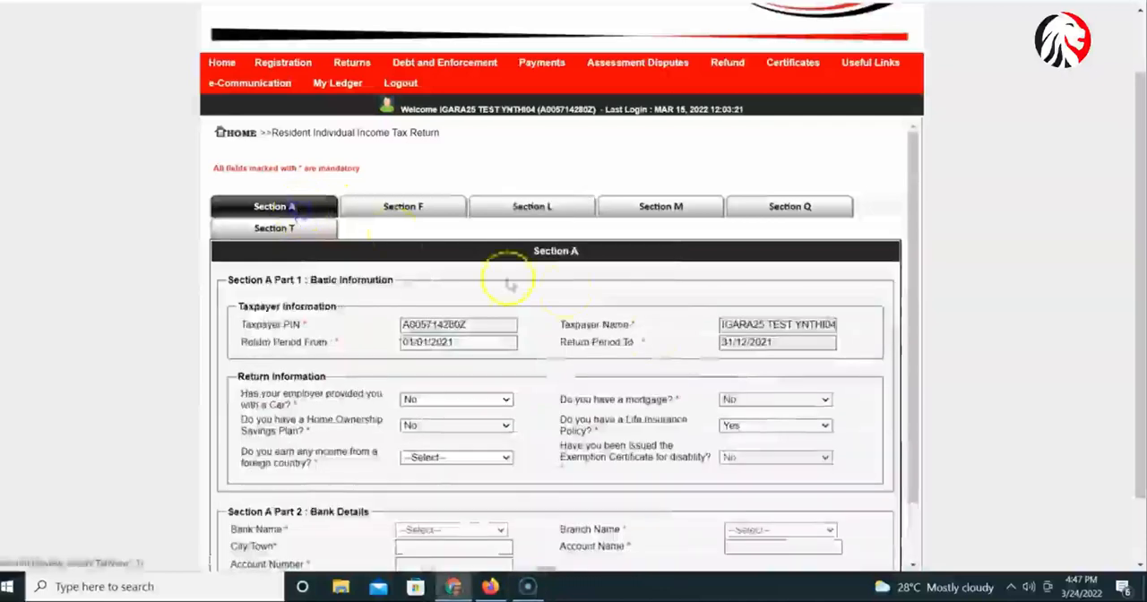
scroll(507, 283, down, 1)
click(771, 357)
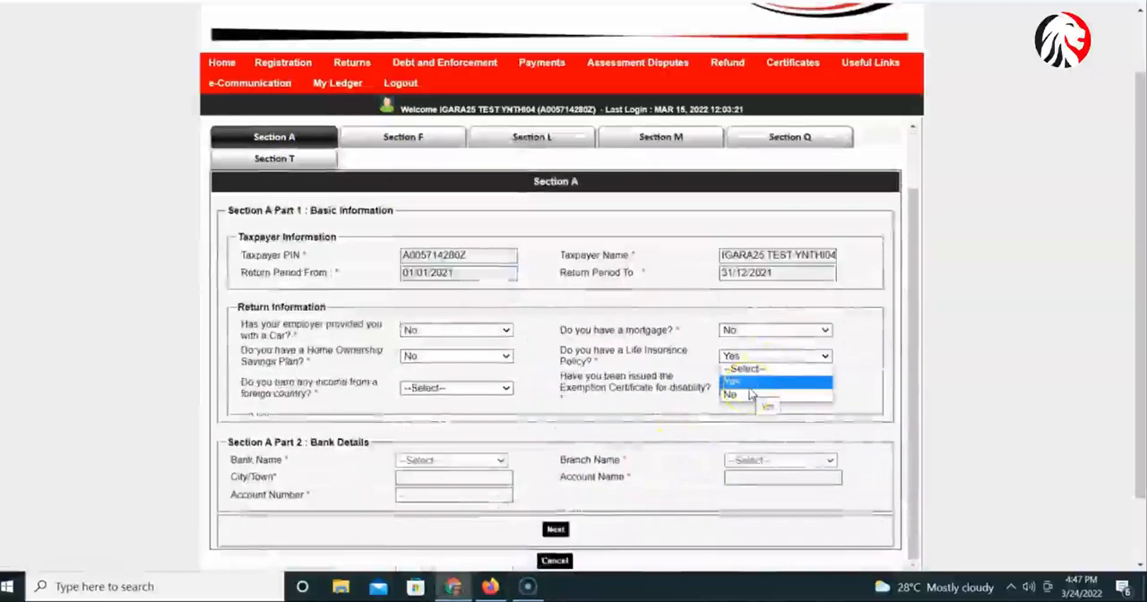
click(749, 396)
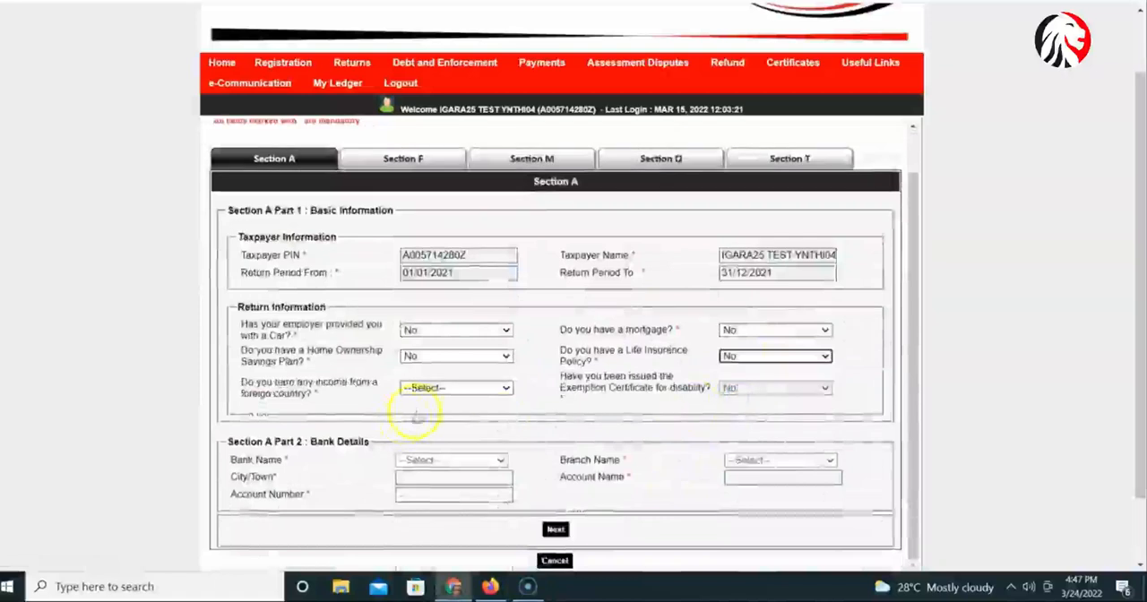
click(486, 392)
click(427, 428)
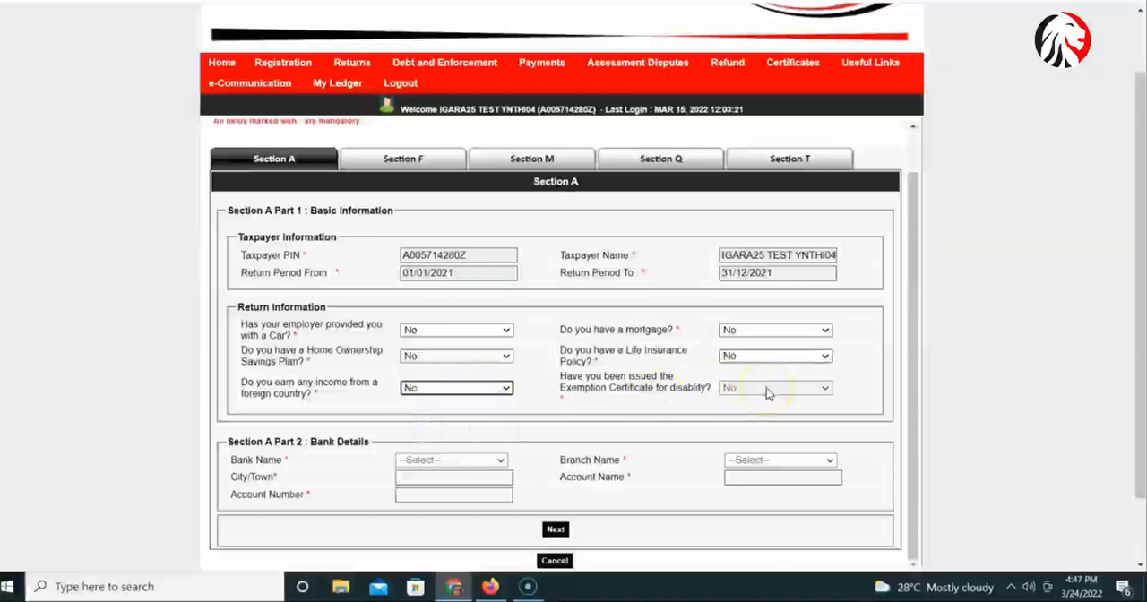
click(767, 392)
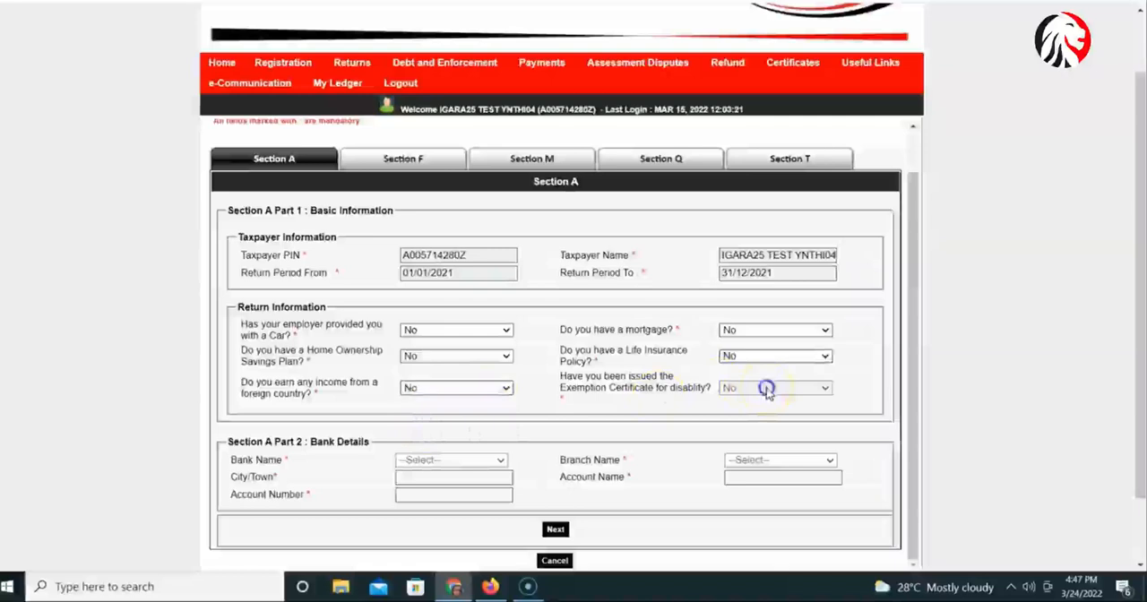
scroll(804, 394, down, 1)
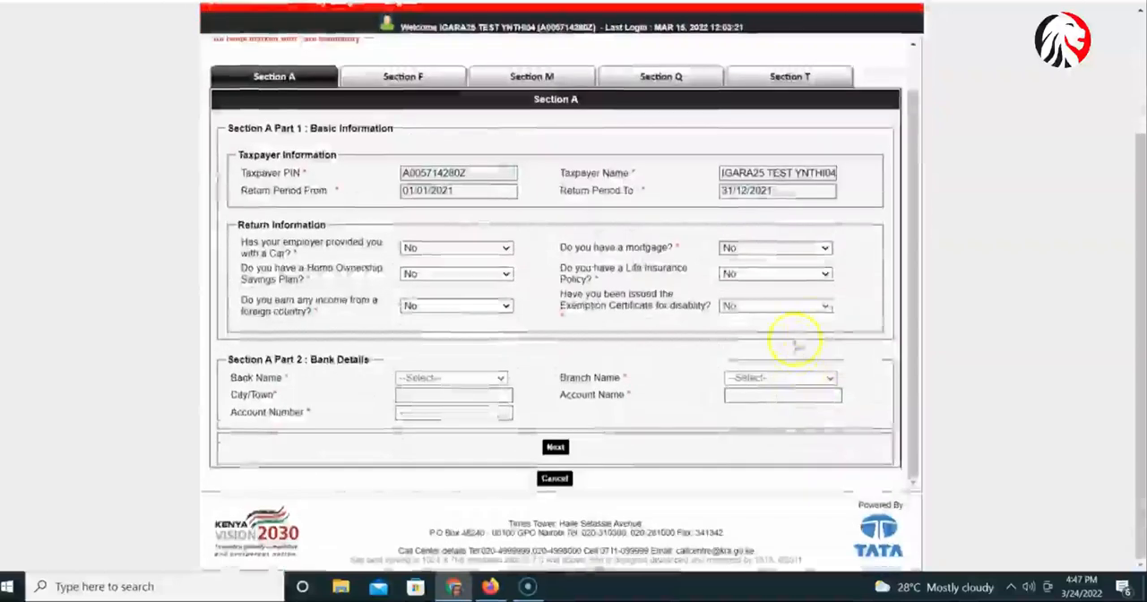
click(825, 308)
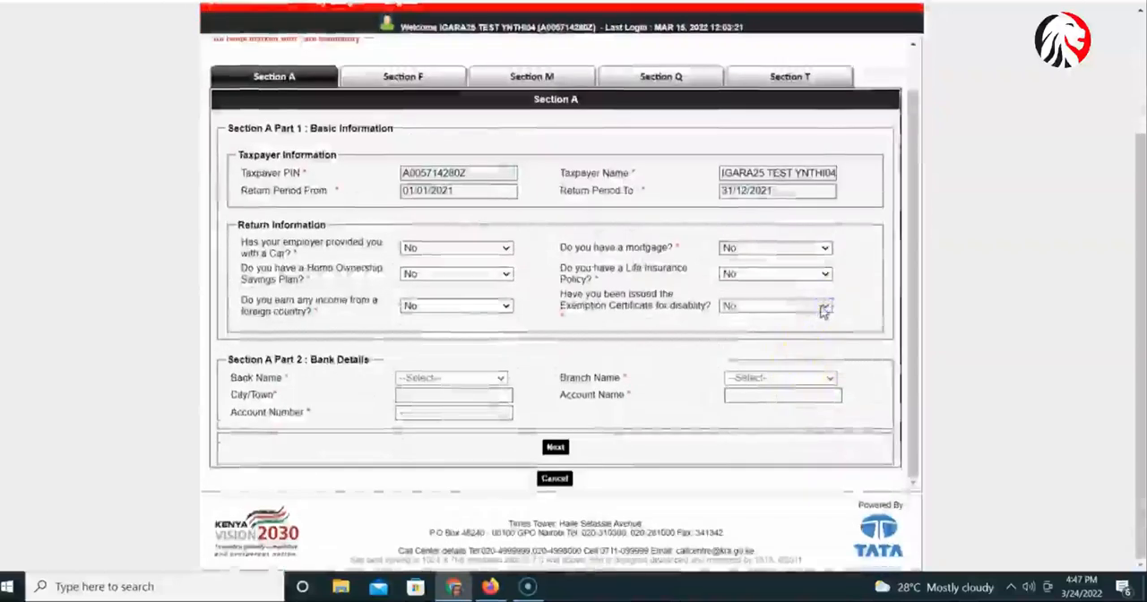
Check the disability exemption answer and bank detail fields in Section A, and proceed to Section F, the employment income details.
click(825, 308)
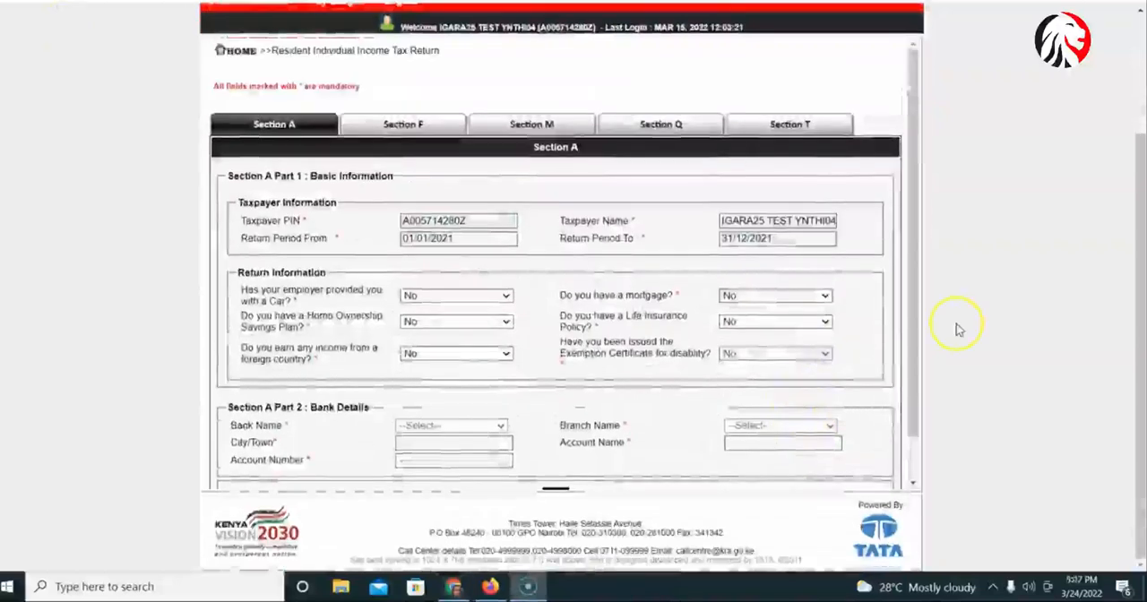
click(794, 361)
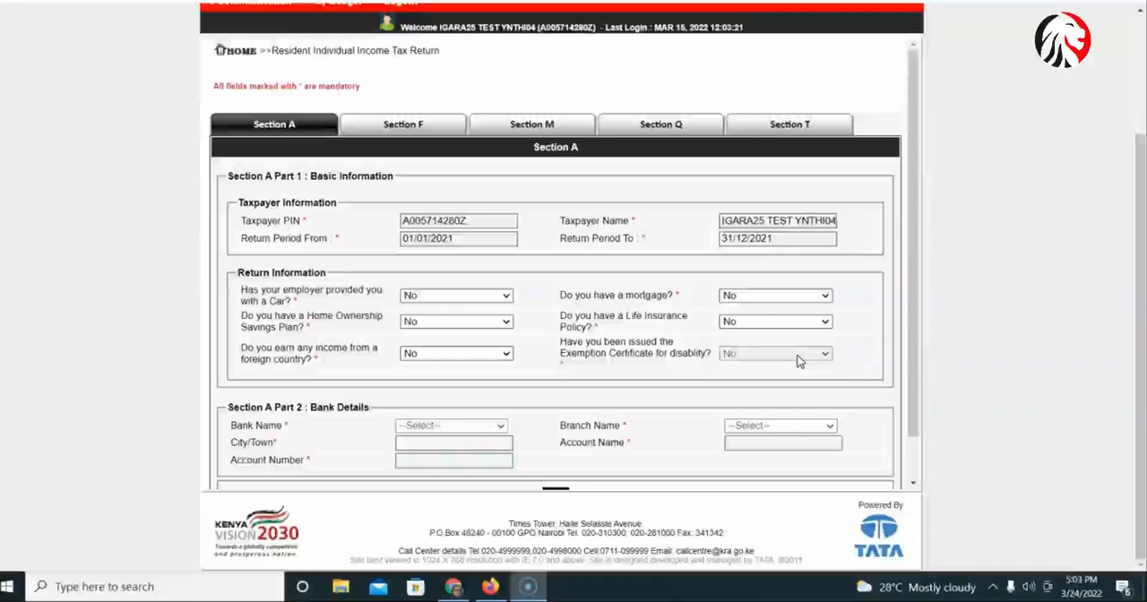
scroll(436, 397, down, 1)
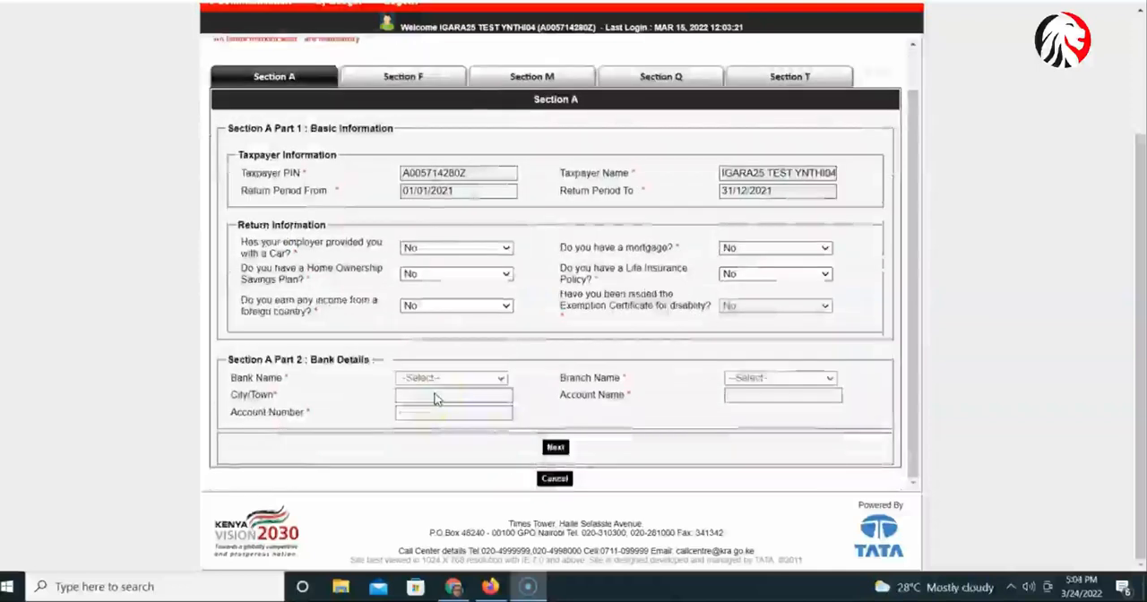
click(443, 381)
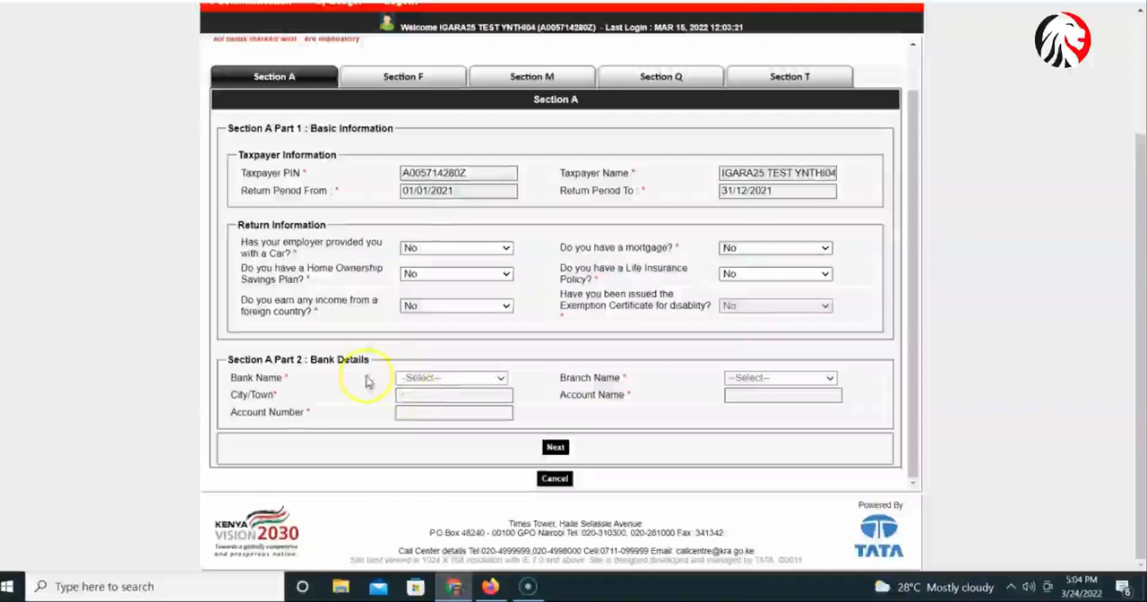
click(555, 448)
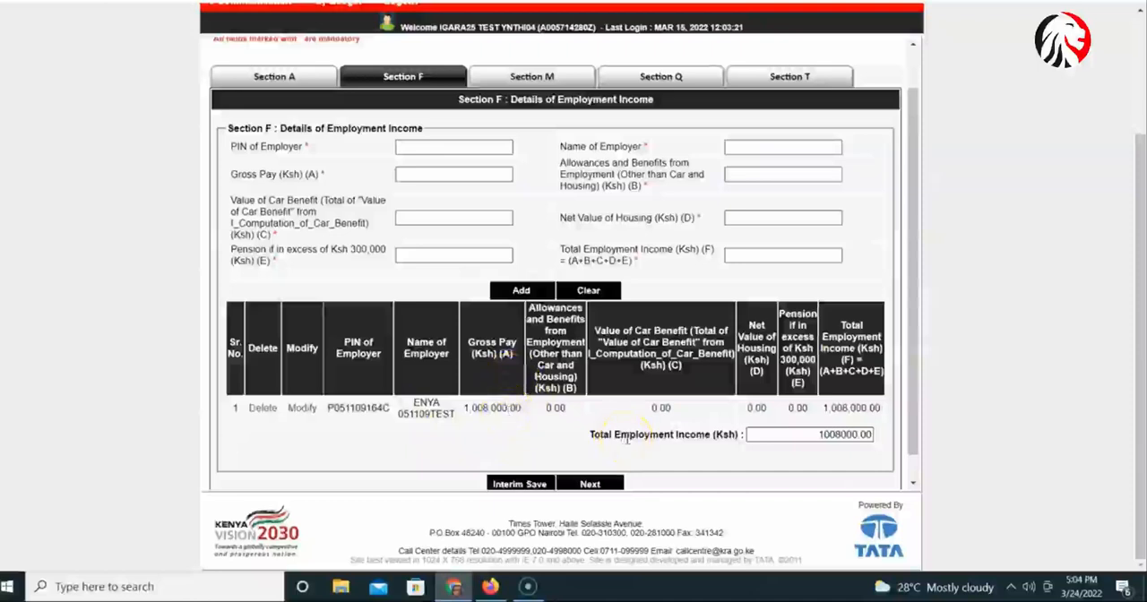
Review the employer's income entry in Section F and proceed to Section M, the details of PAYE deducted from salary.
scroll(619, 444, down, 1)
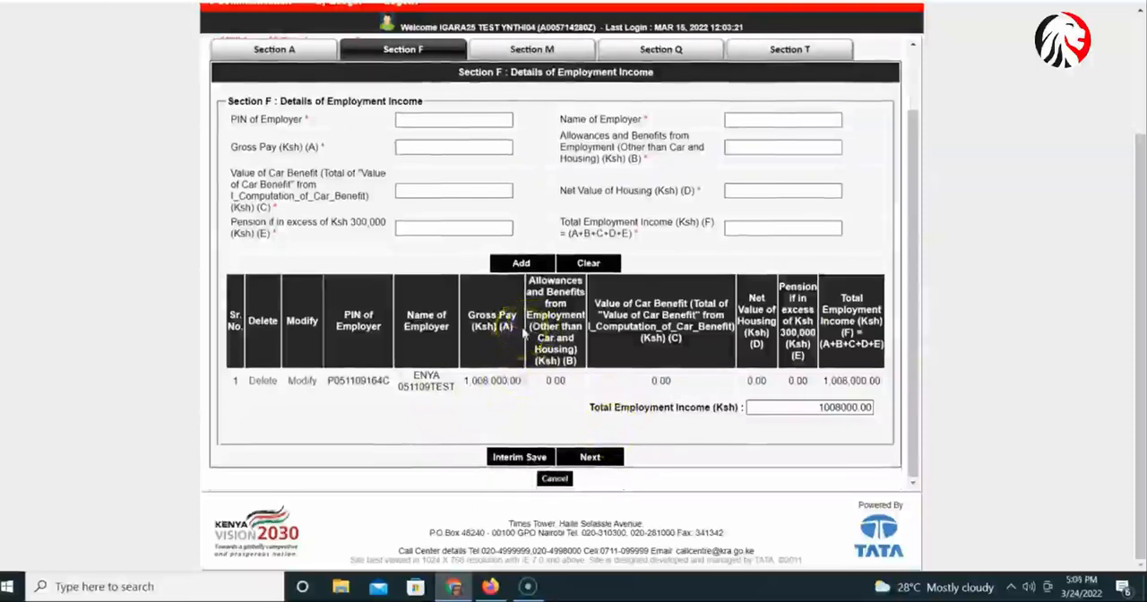
click(591, 458)
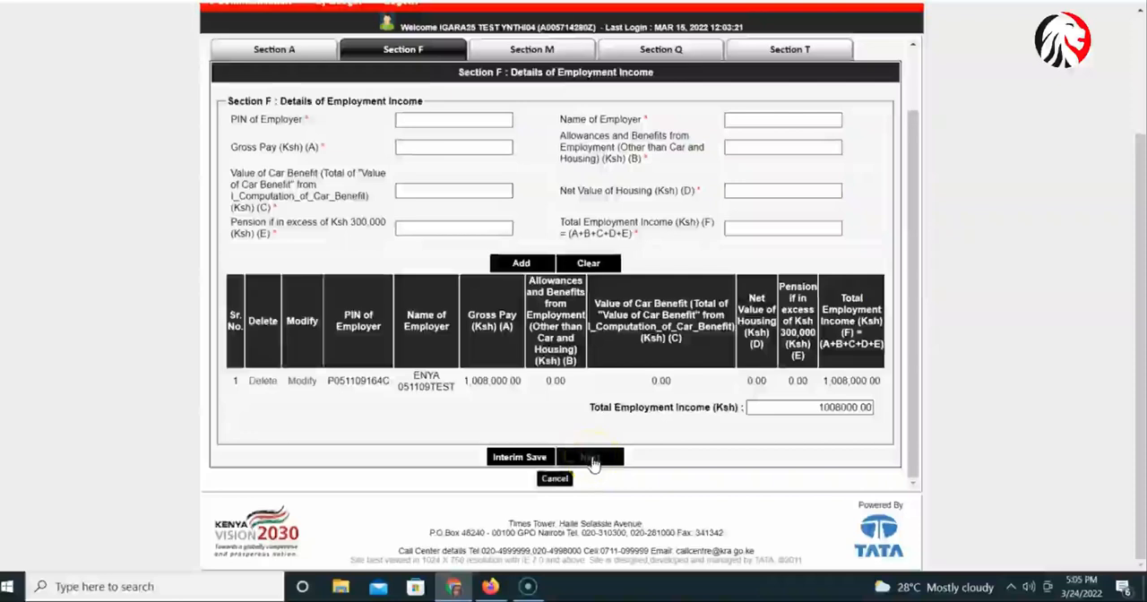
click(592, 461)
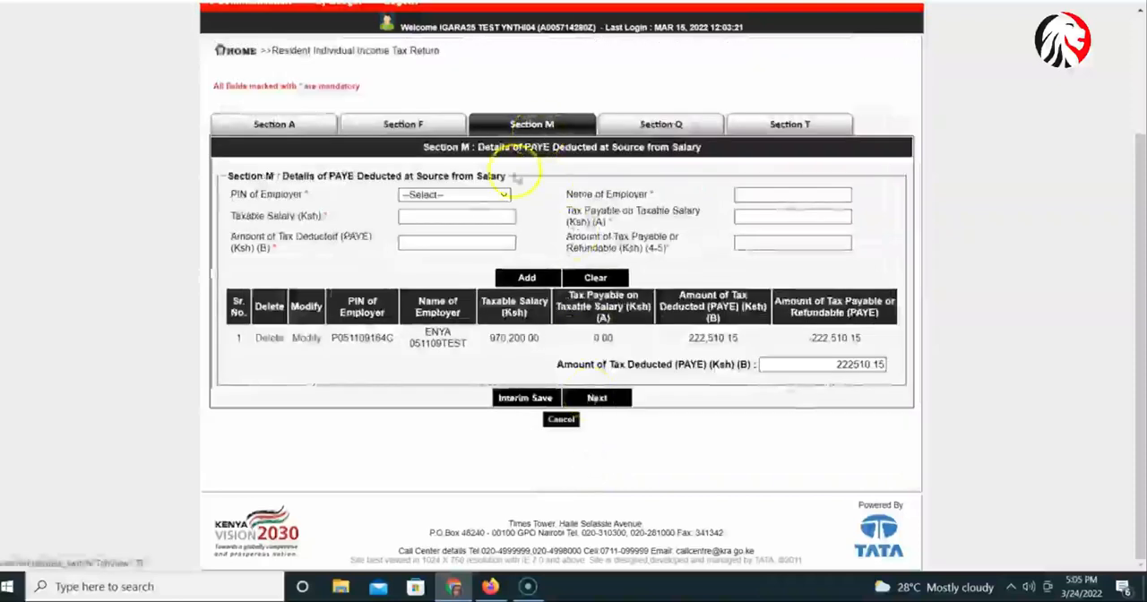
Review the PAYE details in Section M and the advance tax details in Section Q, proceeding to Section T.
click(465, 215)
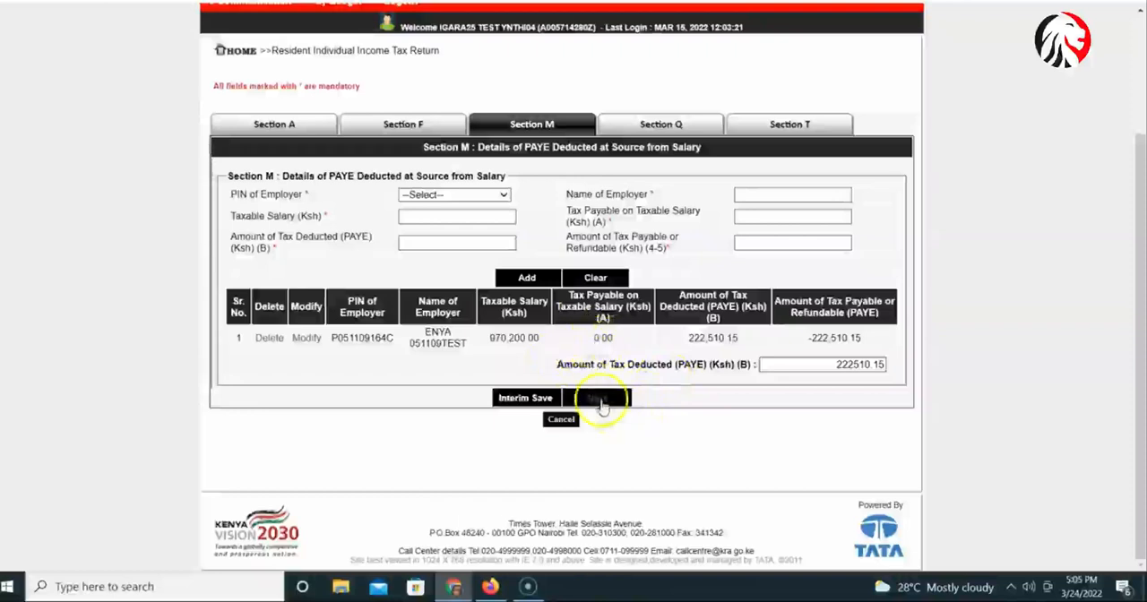
click(599, 401)
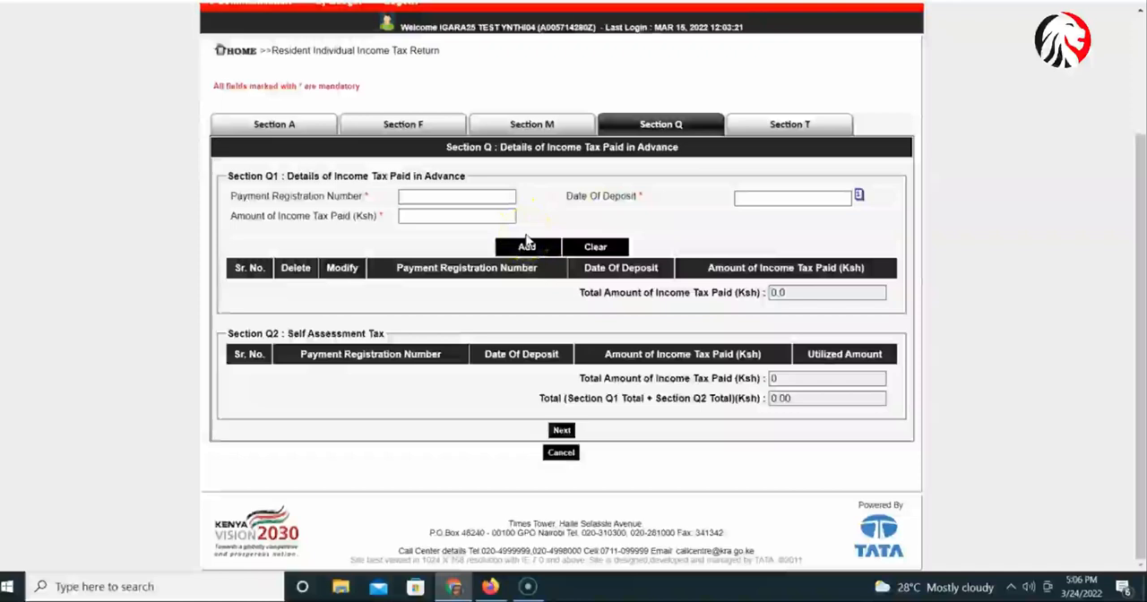
click(562, 431)
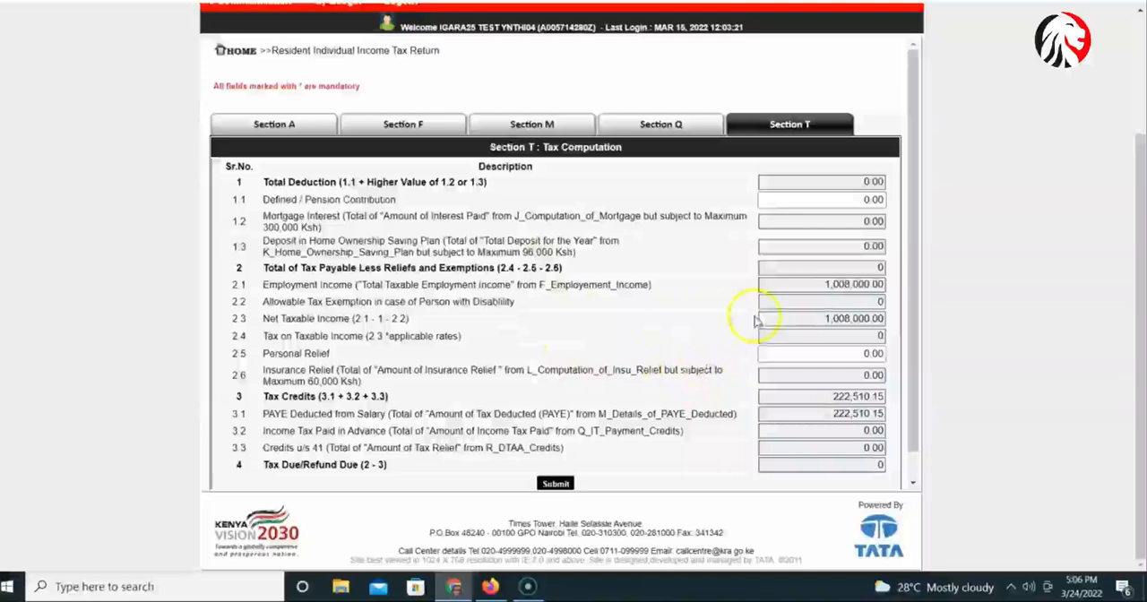
Examine the tax computation in Section T, particularly the Defined / Pension Contribution and Personal Relief fields.
scroll(755, 320, down, 1)
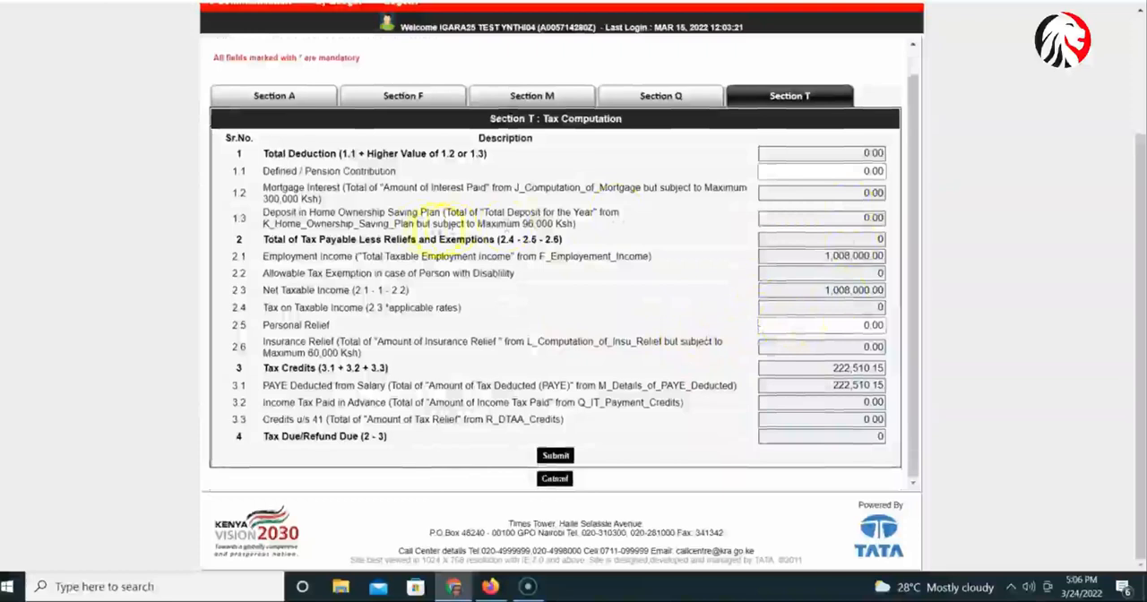
click(851, 171)
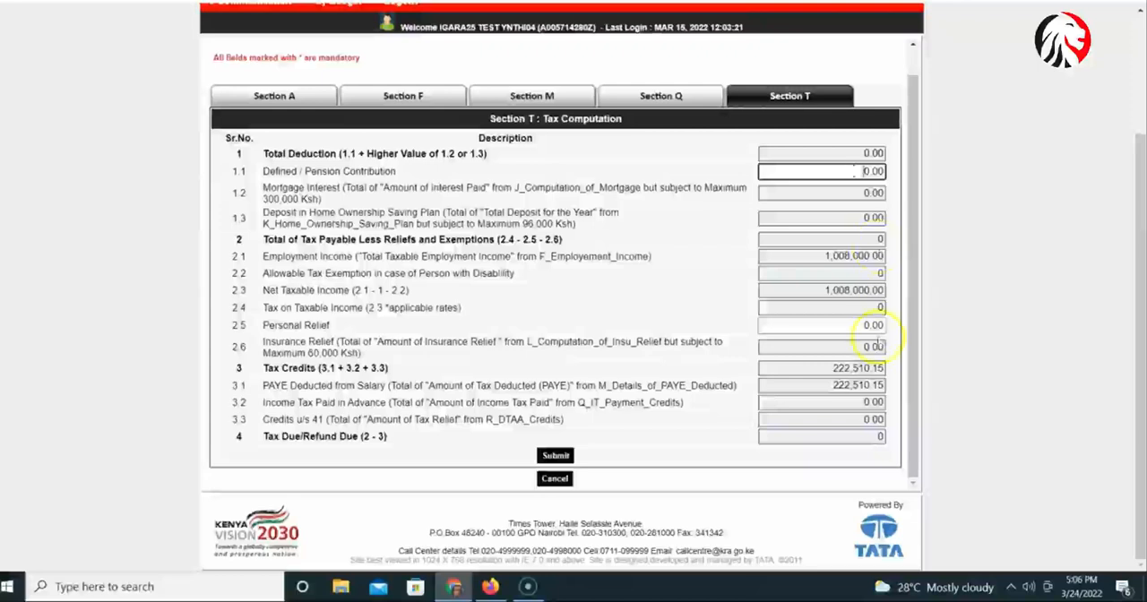
click(845, 330)
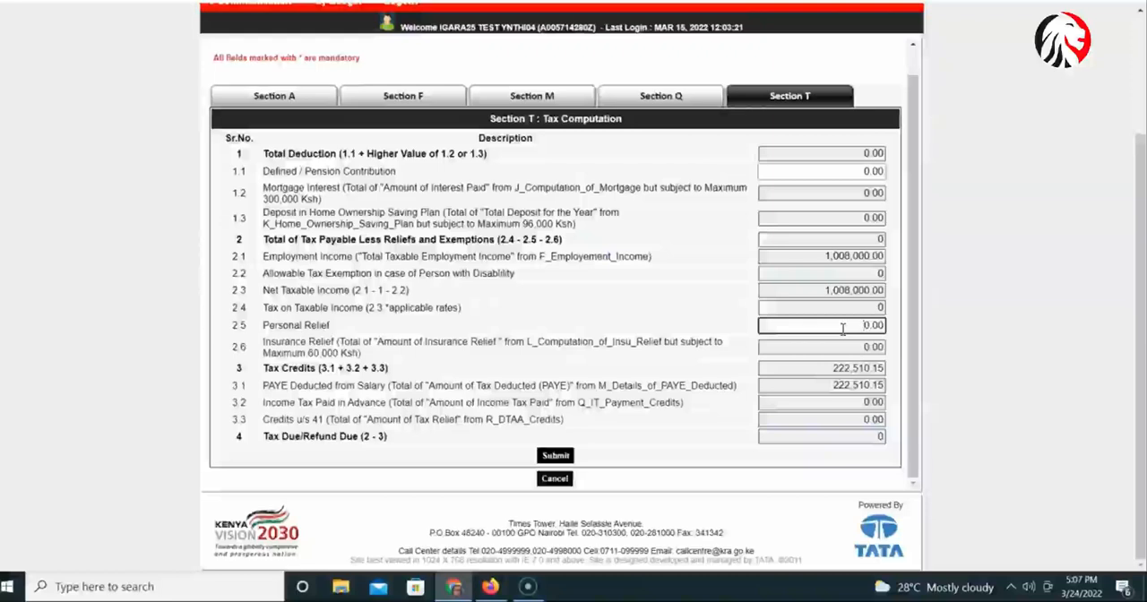
click(844, 174)
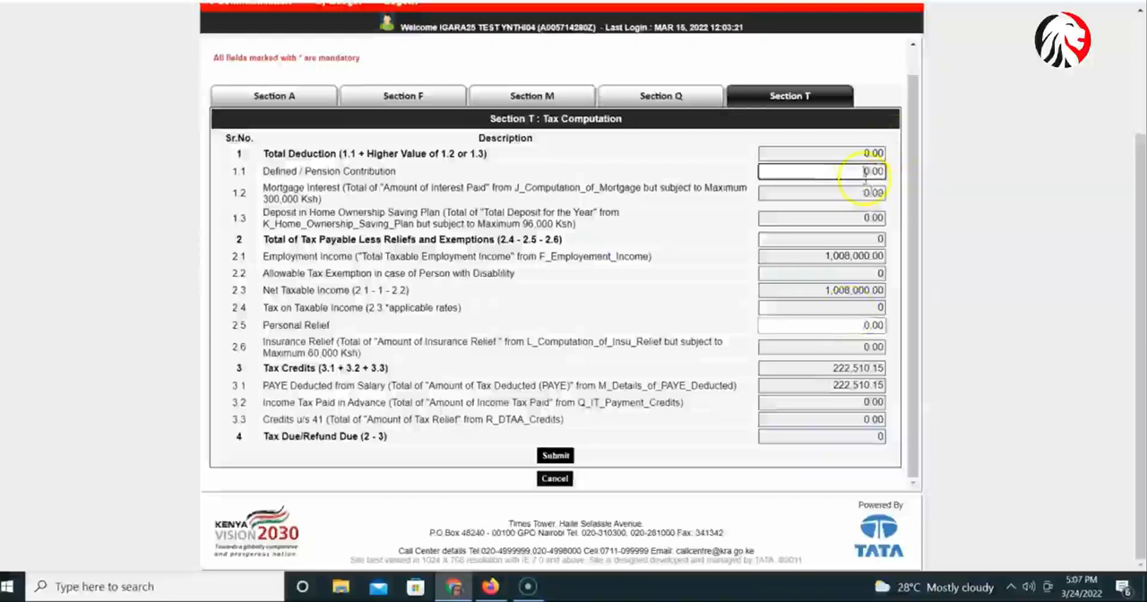
drag(866, 171, 885, 172)
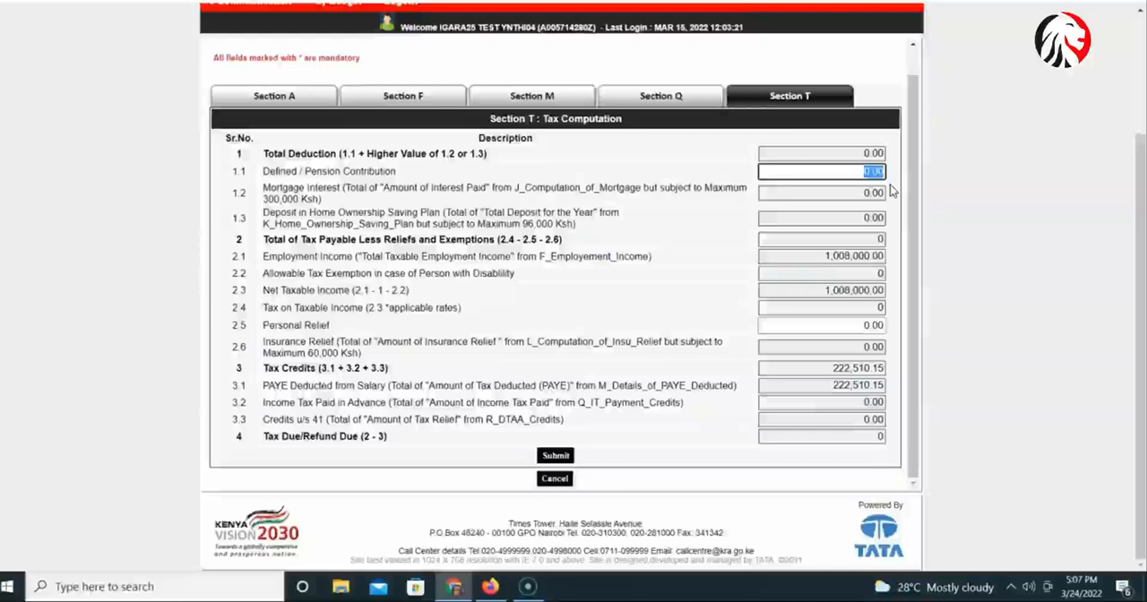
click(836, 328)
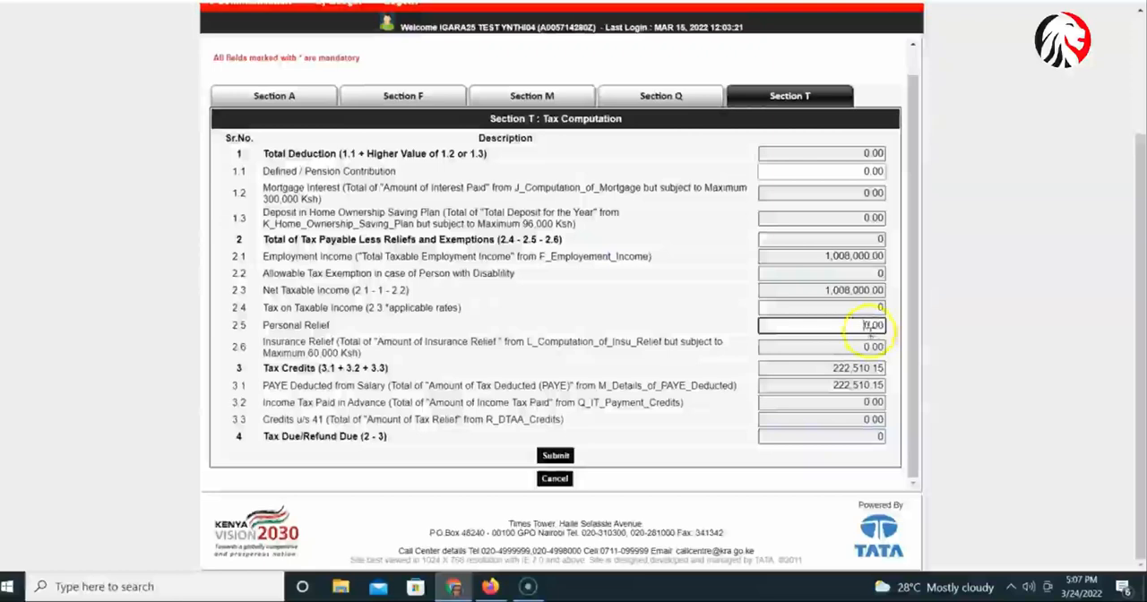
drag(868, 327, 895, 328)
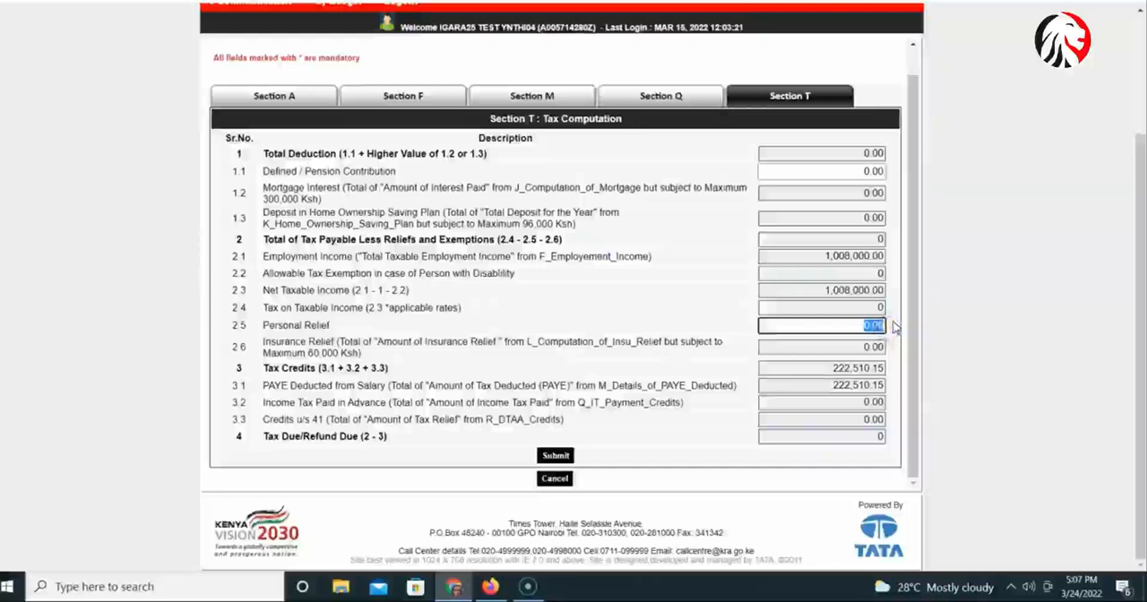
click(707, 240)
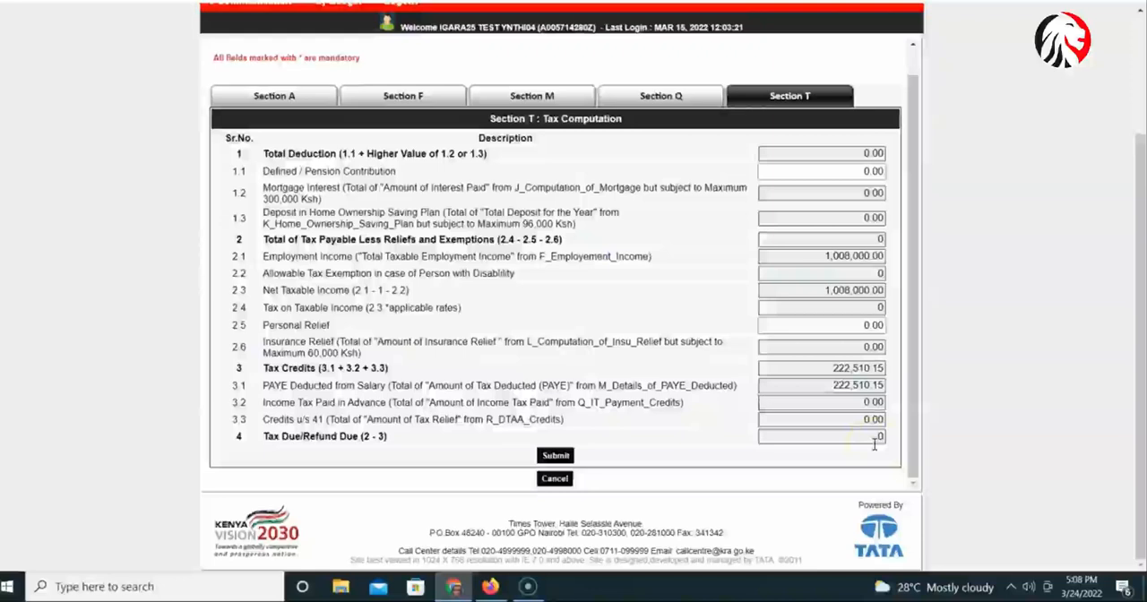
Recheck the bank details in Section A and submit the return from the tax computation in Section T.
click(269, 98)
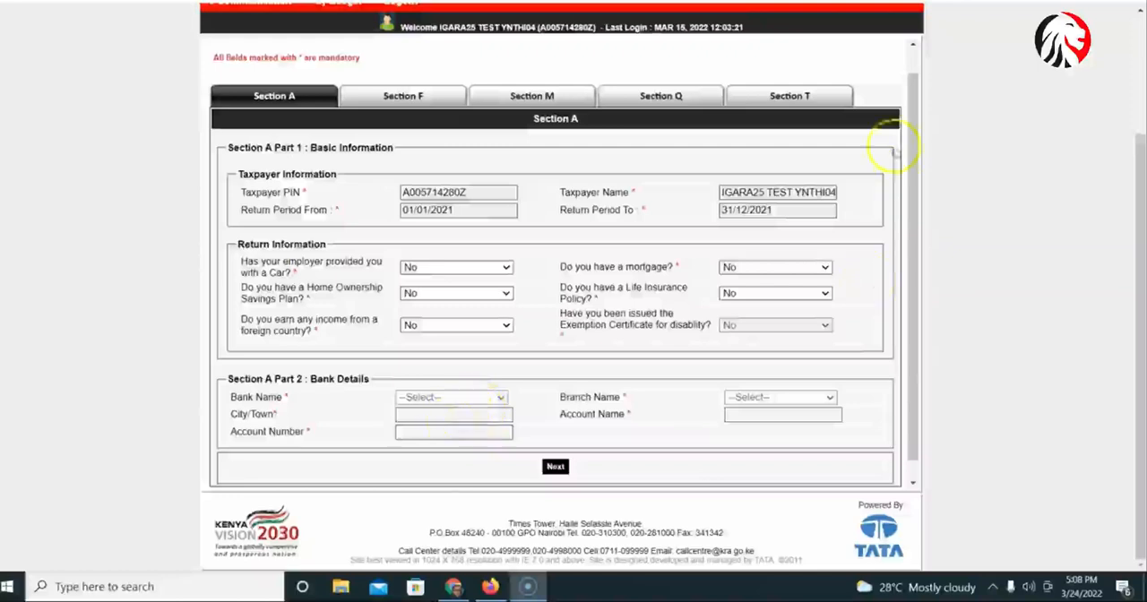
click(824, 102)
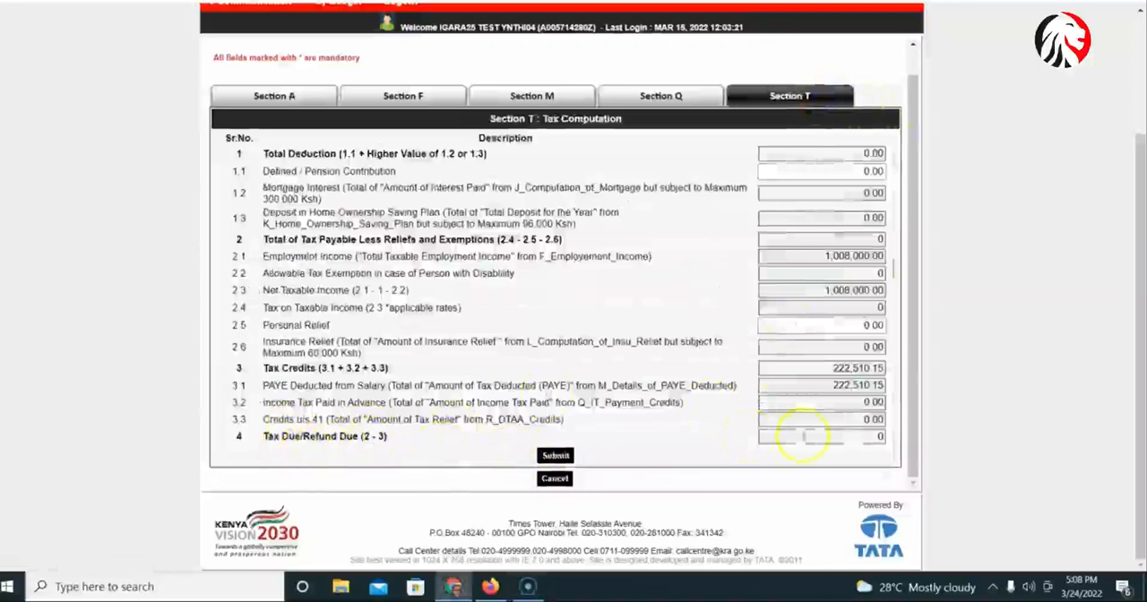
click(557, 457)
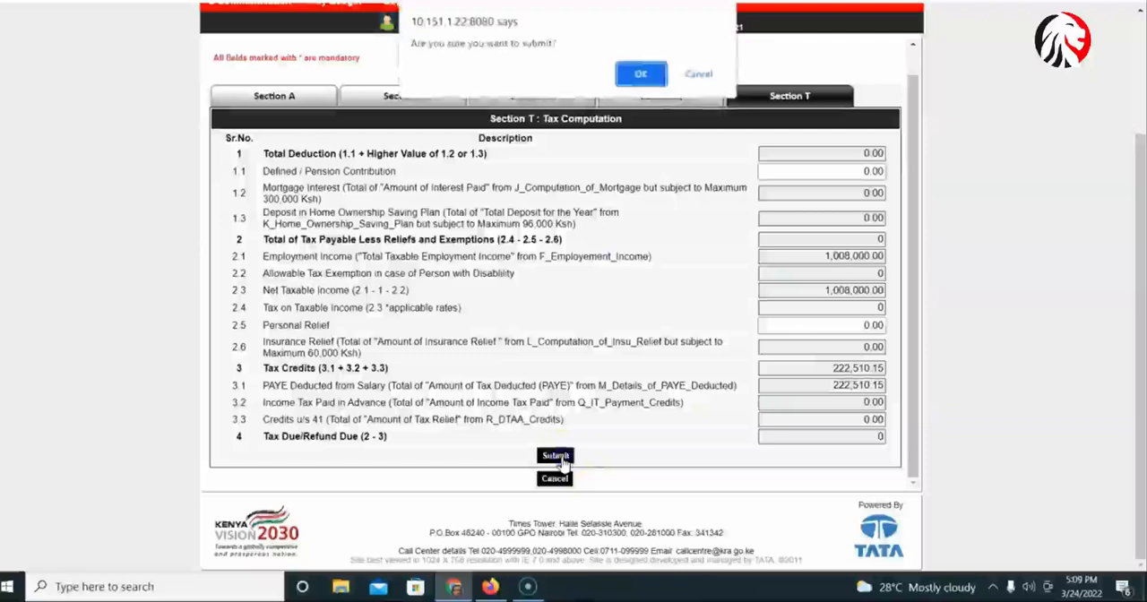
click(643, 77)
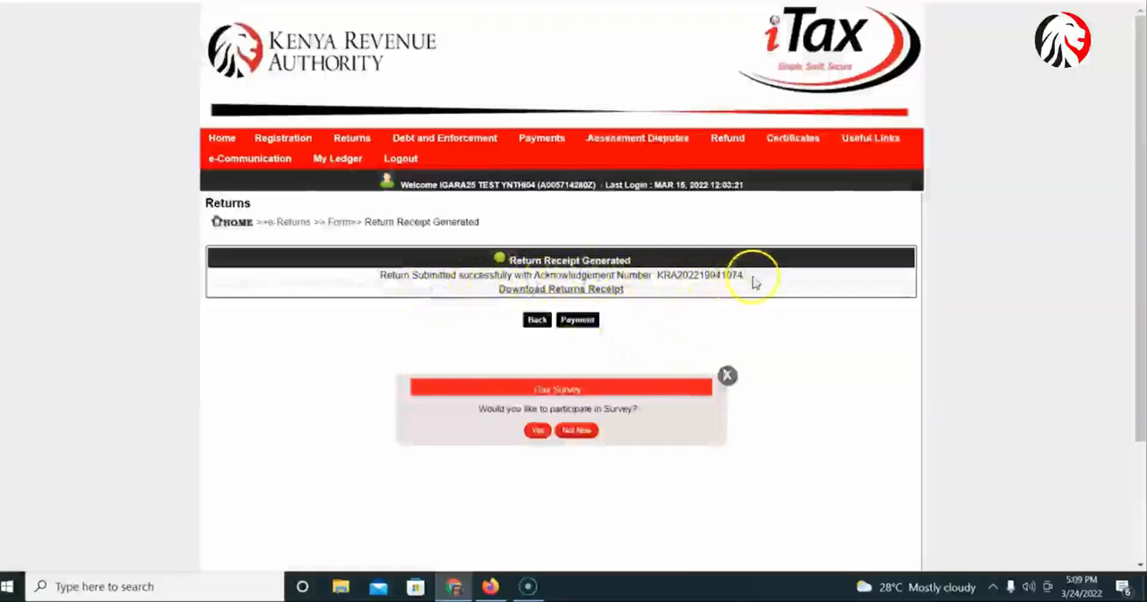
Download the returns receipt and open the PDF to review the filing details and return summary.
click(562, 290)
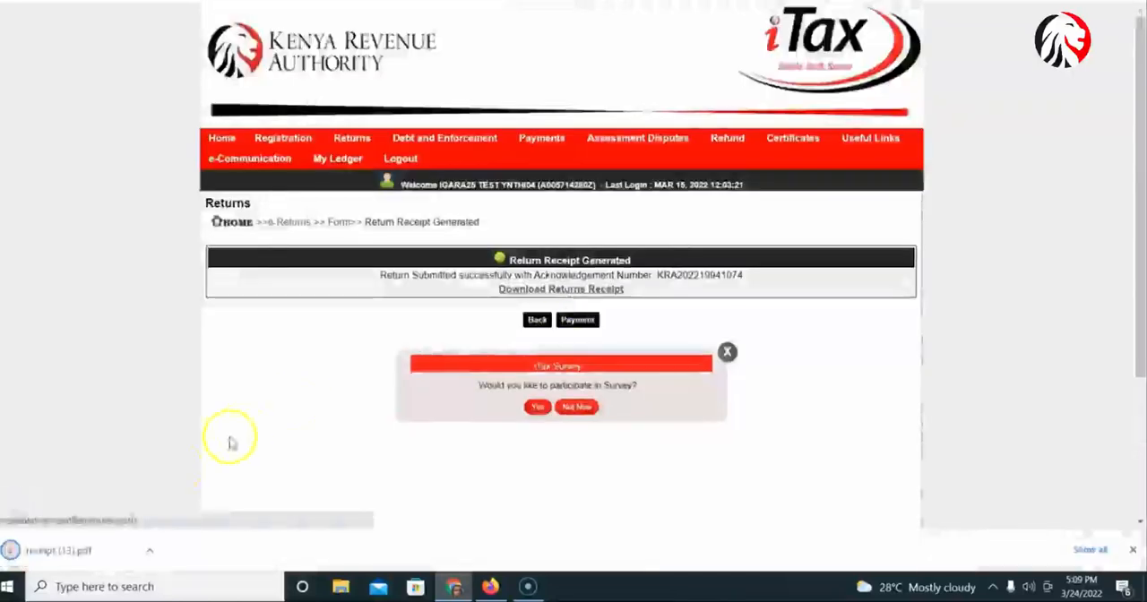
click(67, 548)
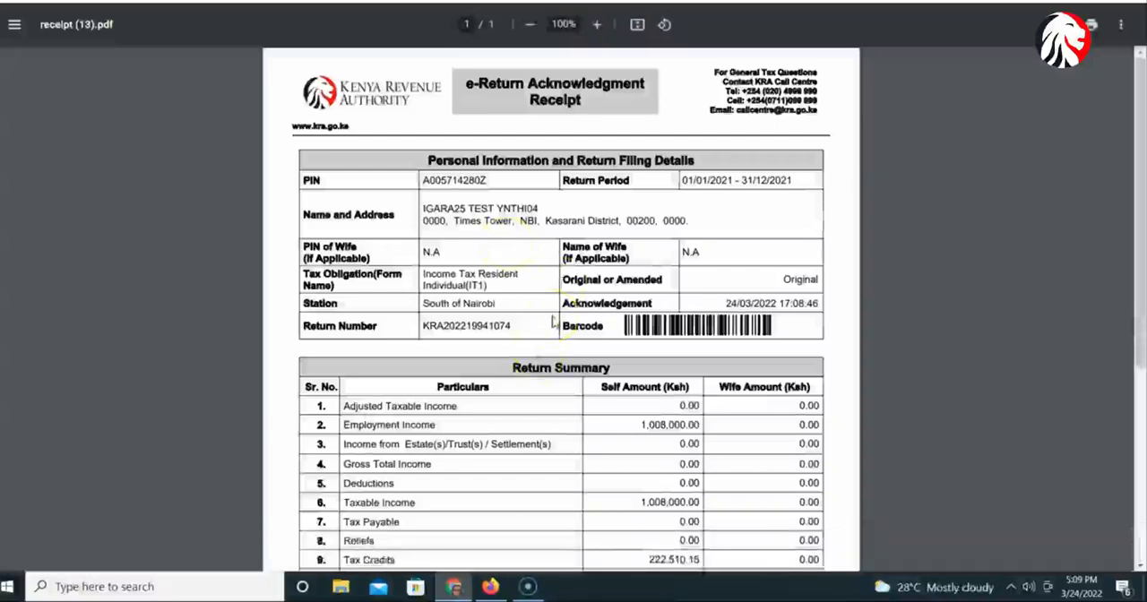
scroll(554, 321, down, 3)
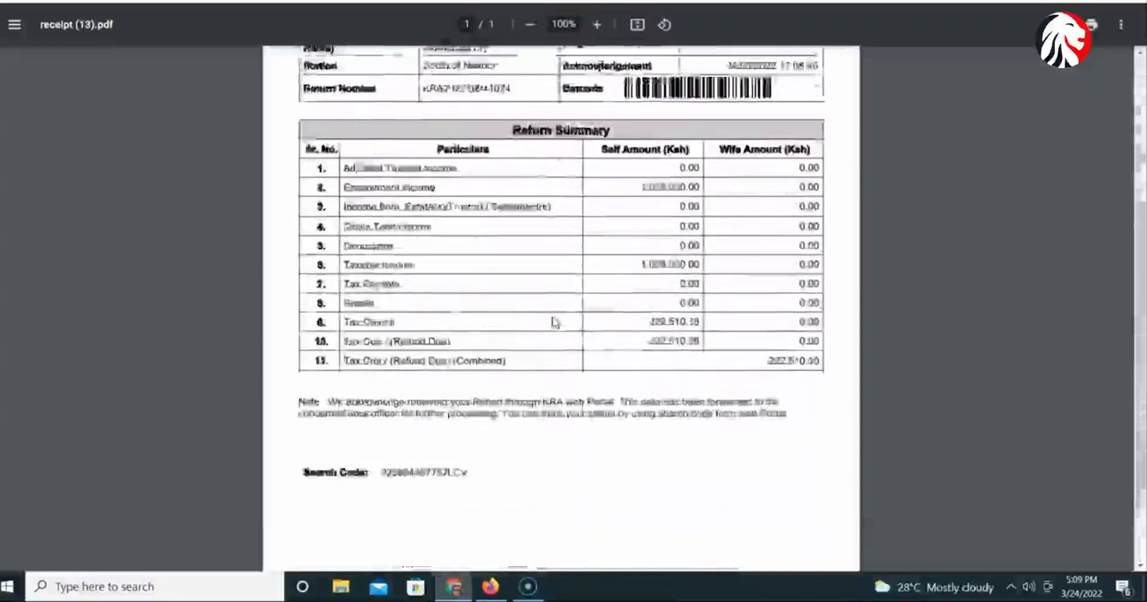
scroll(553, 321, up, 3)
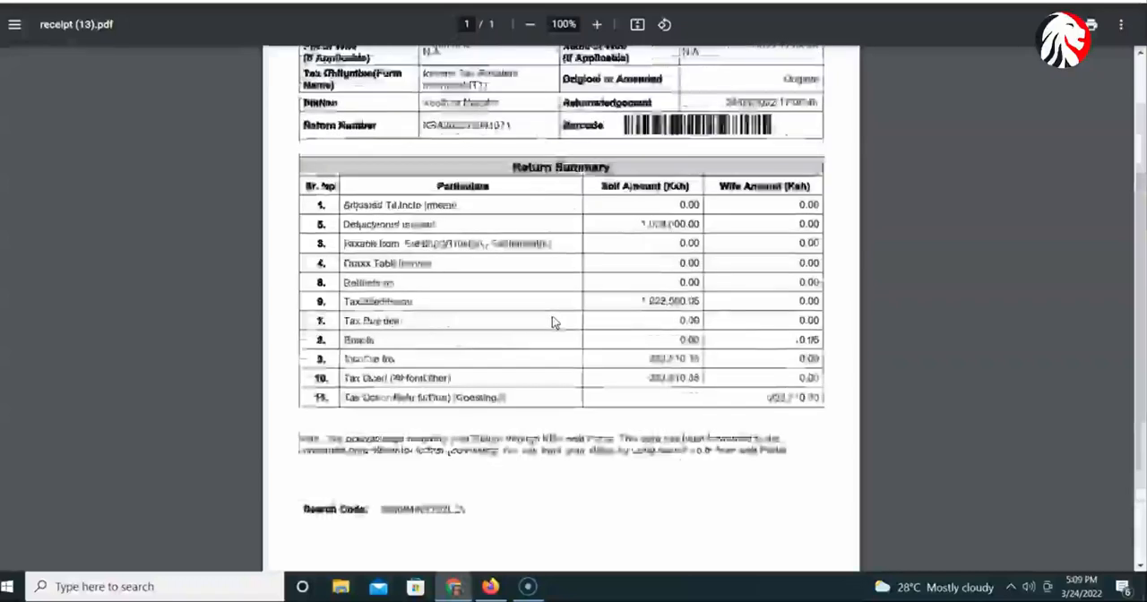